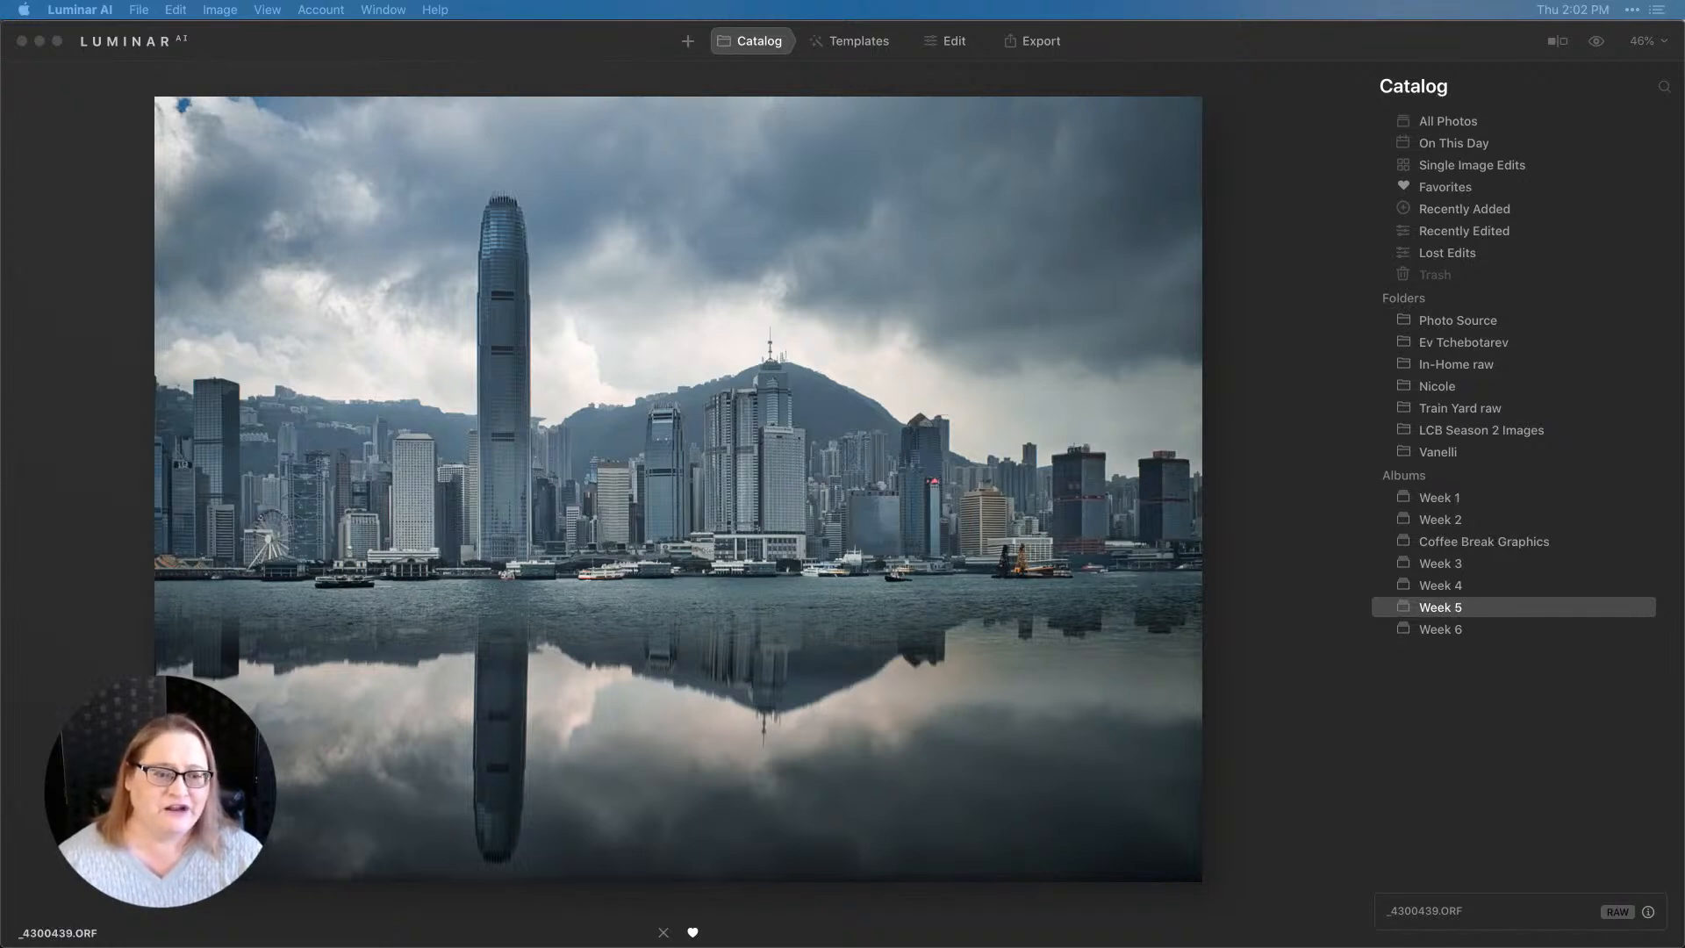
Compare the edited Hong Kong skyline photo with its unedited version.
click(1283, 670)
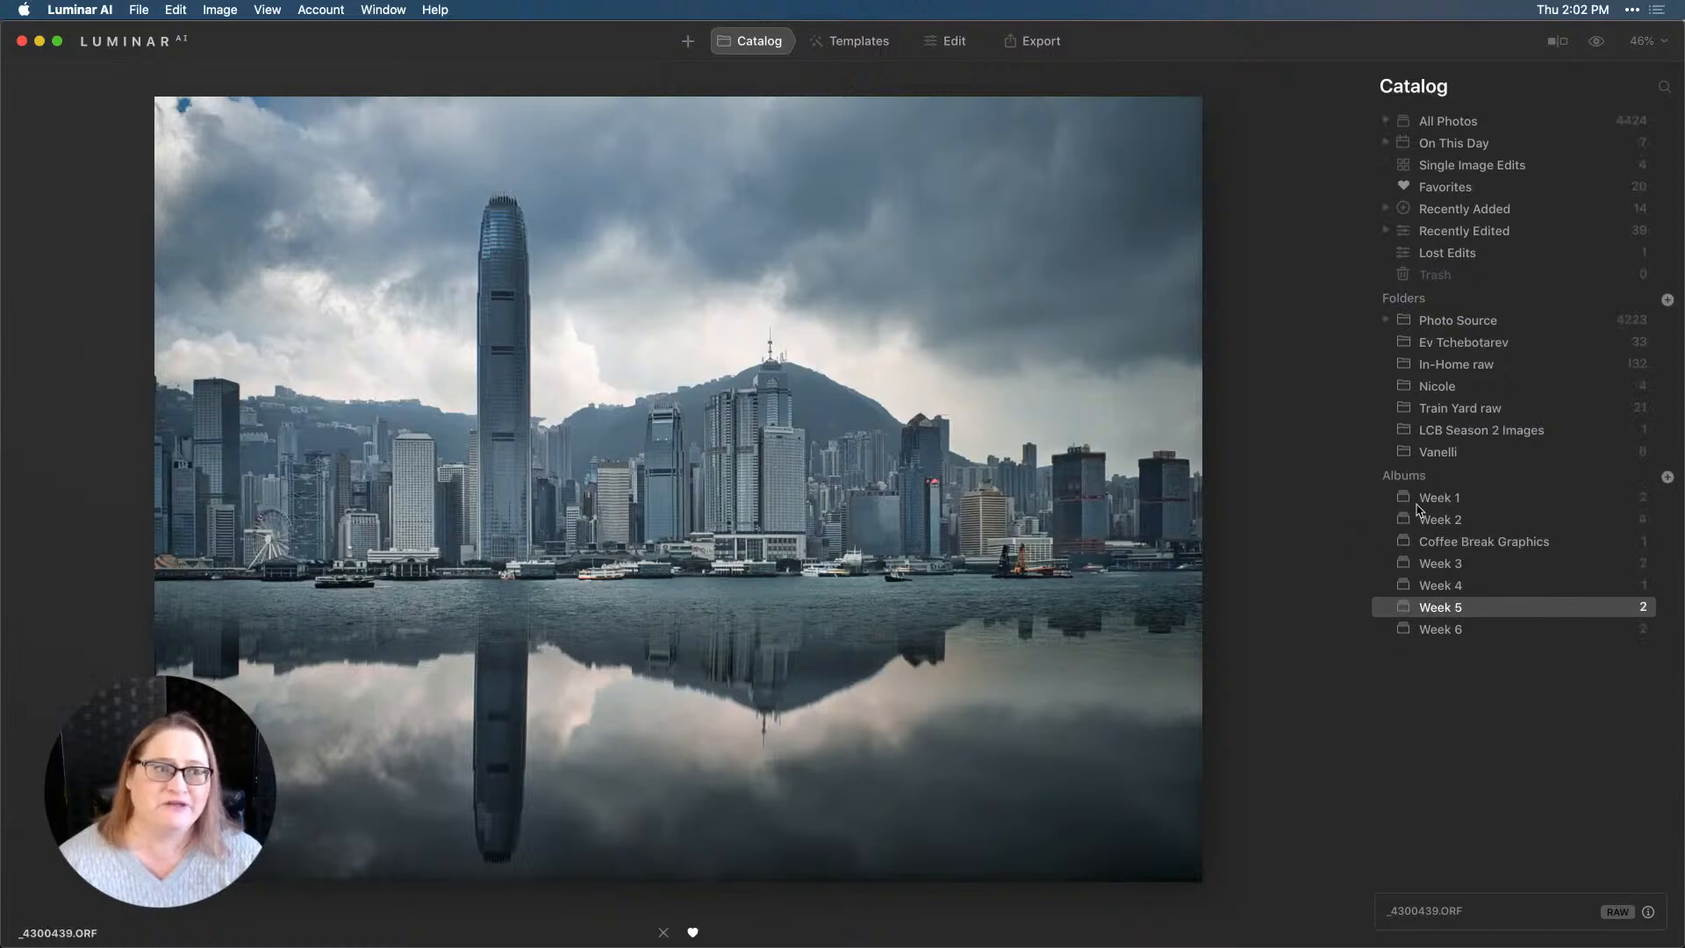
click(1597, 42)
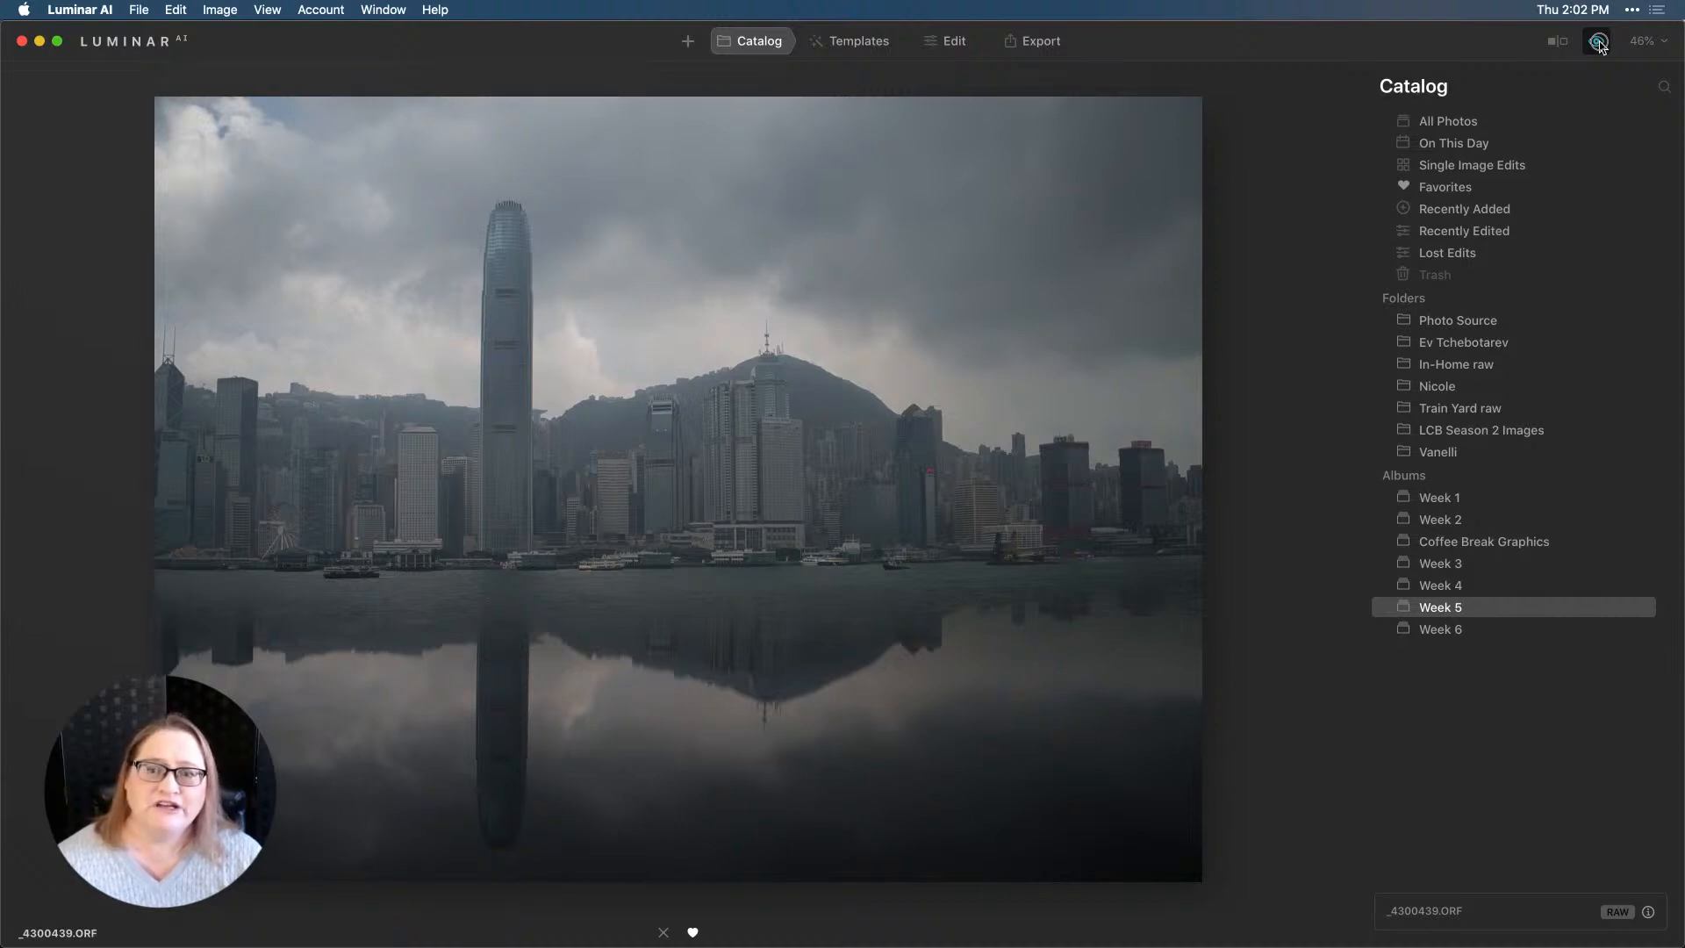
click(1597, 41)
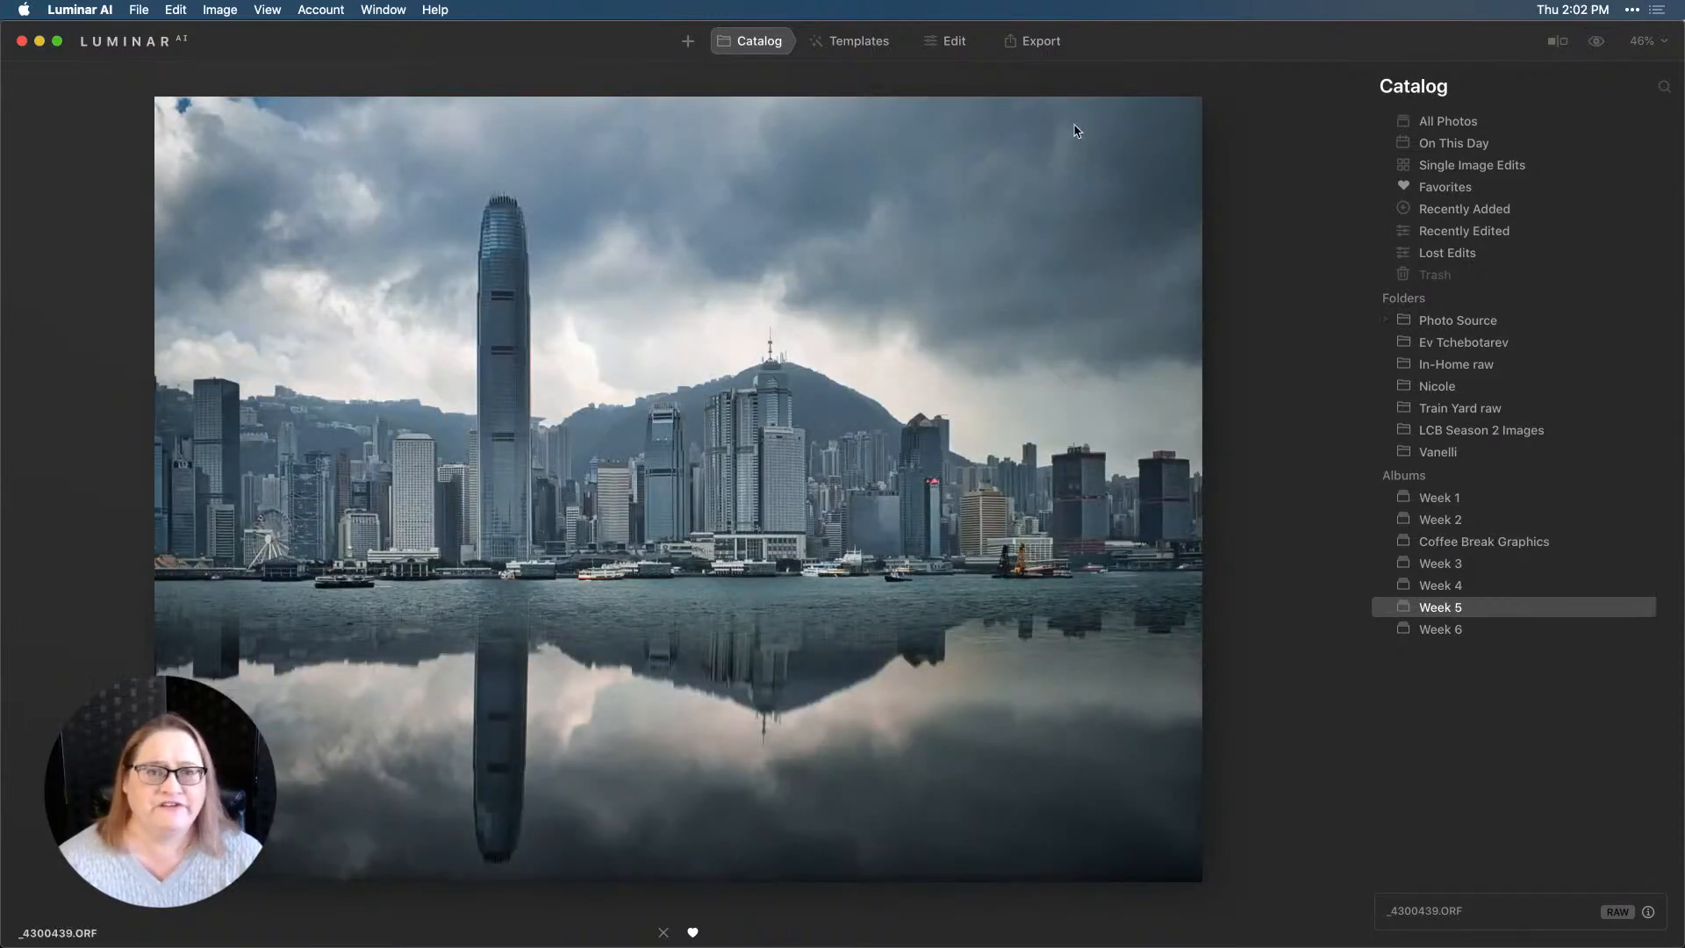
Revert the skyline photo to the Original state in its edit history.
click(951, 44)
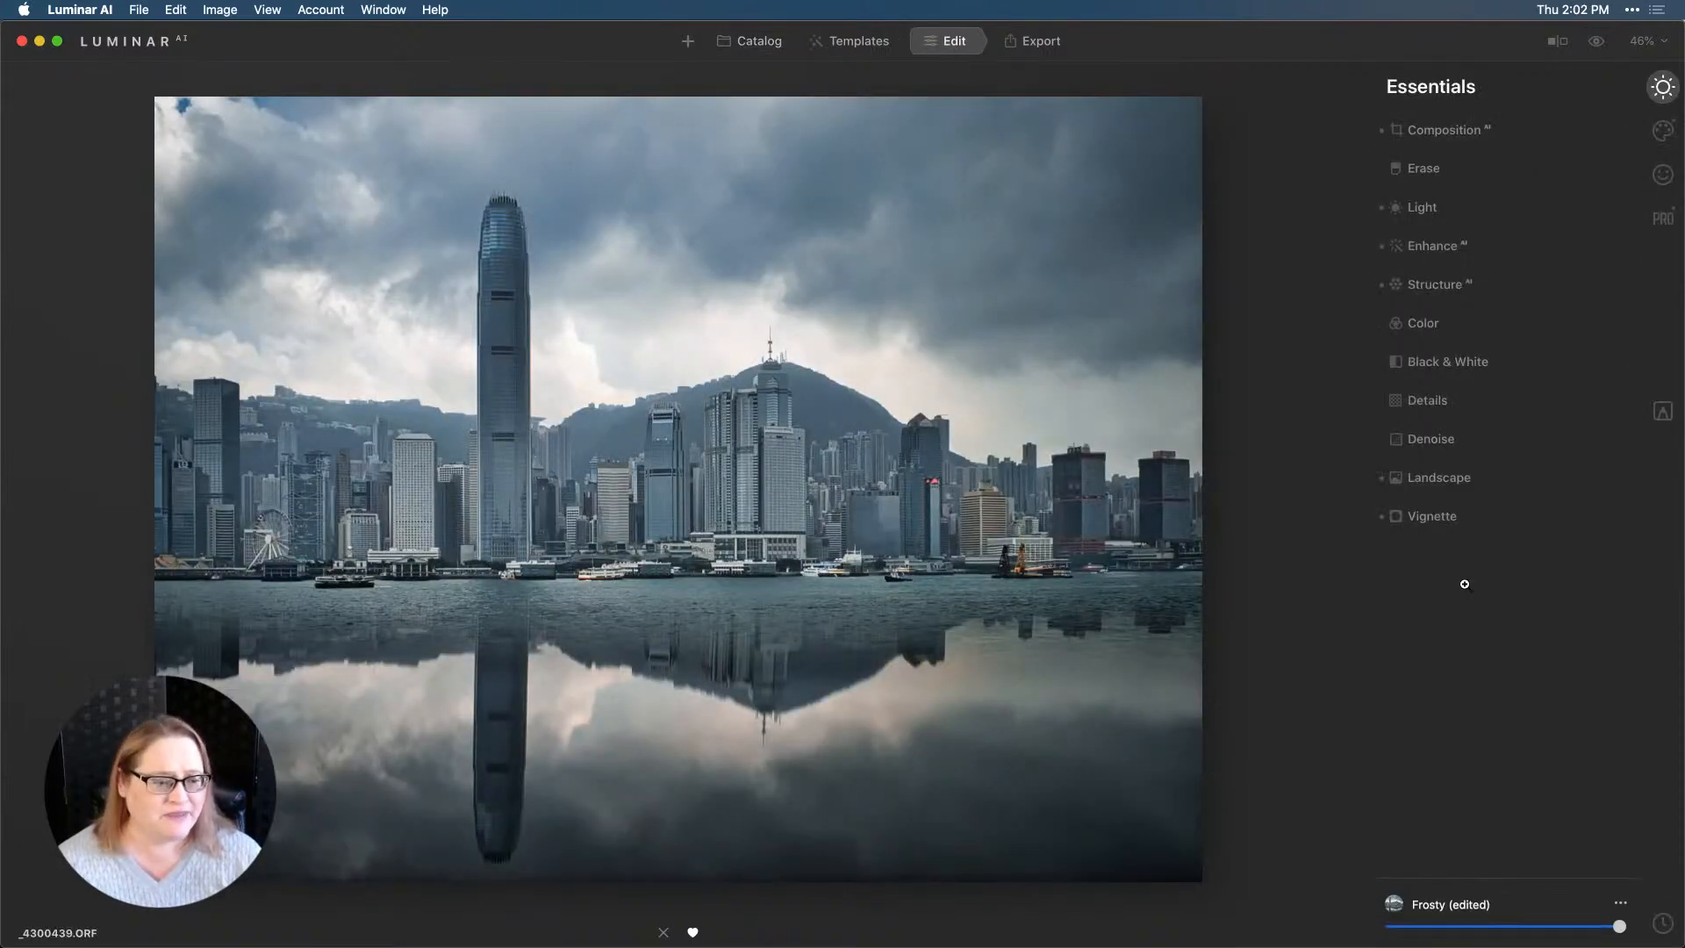
click(1662, 922)
scroll(1466, 814, down, 10)
click(1437, 845)
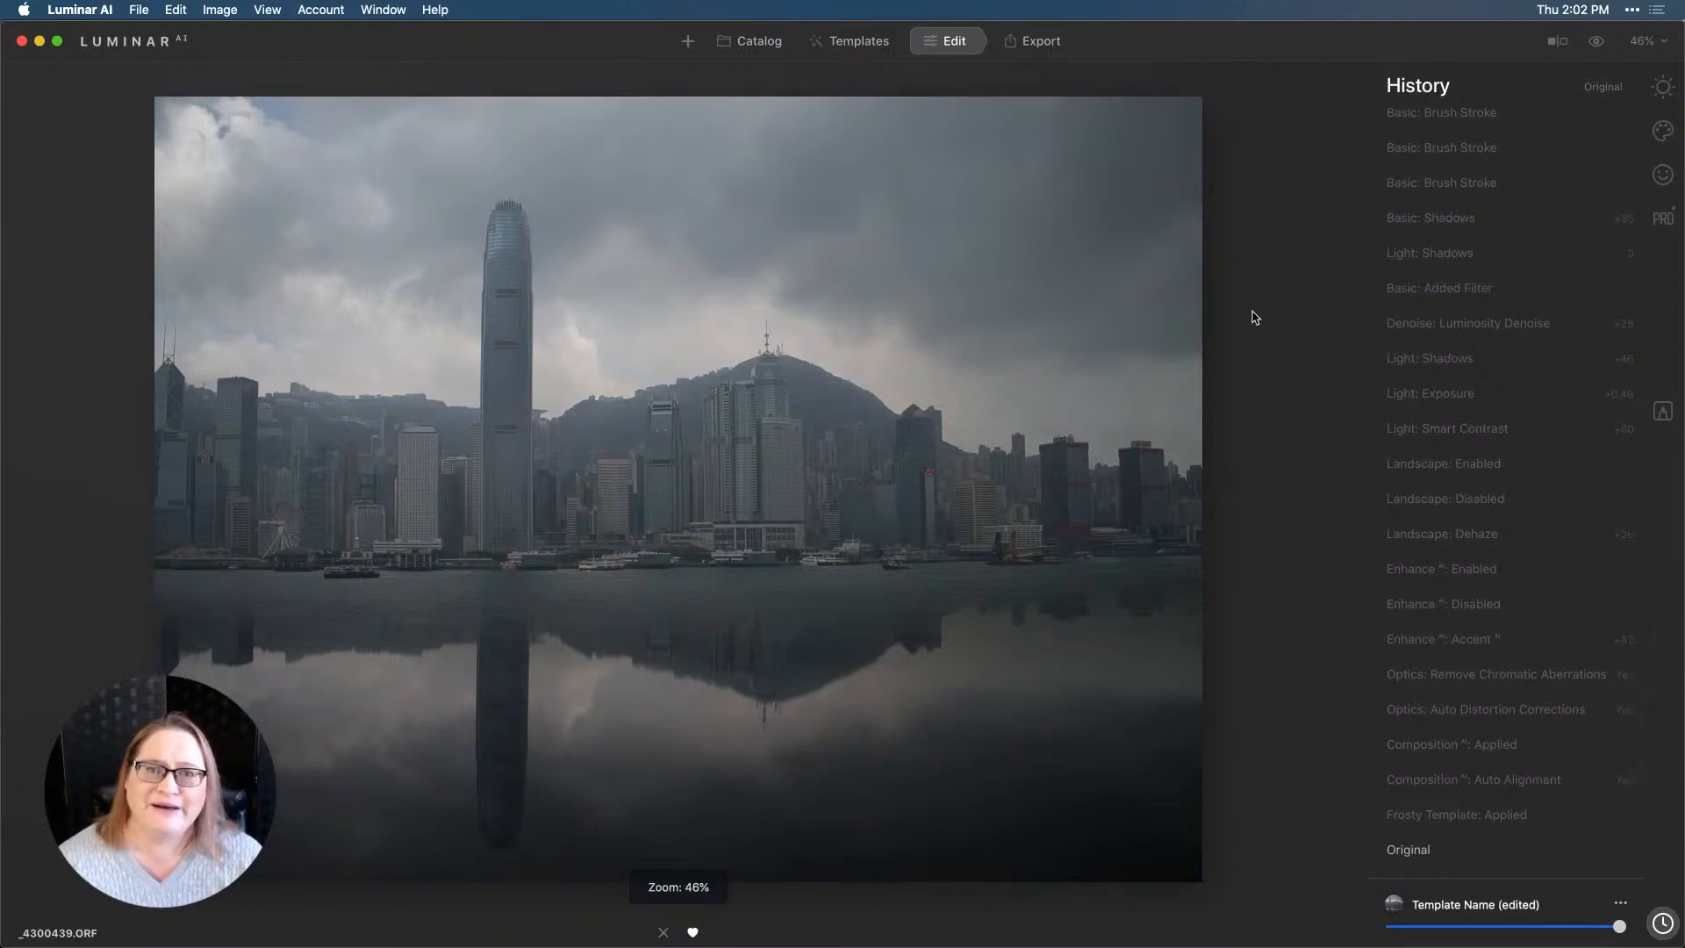
Look through the suggested templates and open the Big City Lights collection from the Landscape category.
click(852, 42)
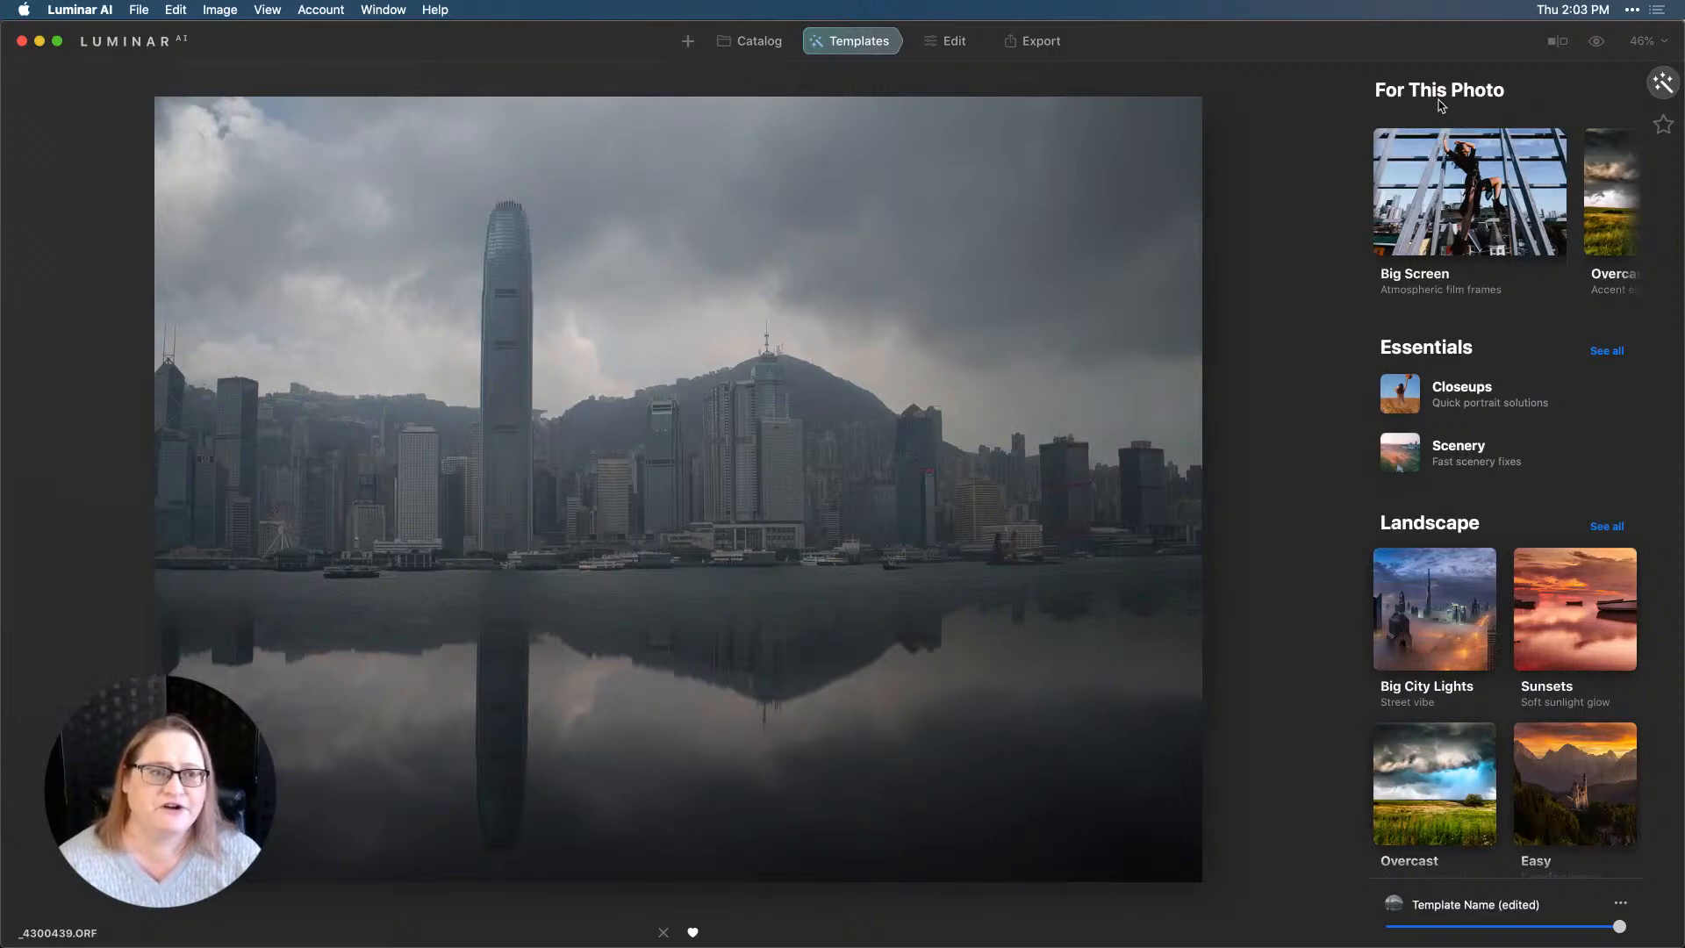
scroll(1439, 189, right, 2)
scroll(1439, 189, right, 5)
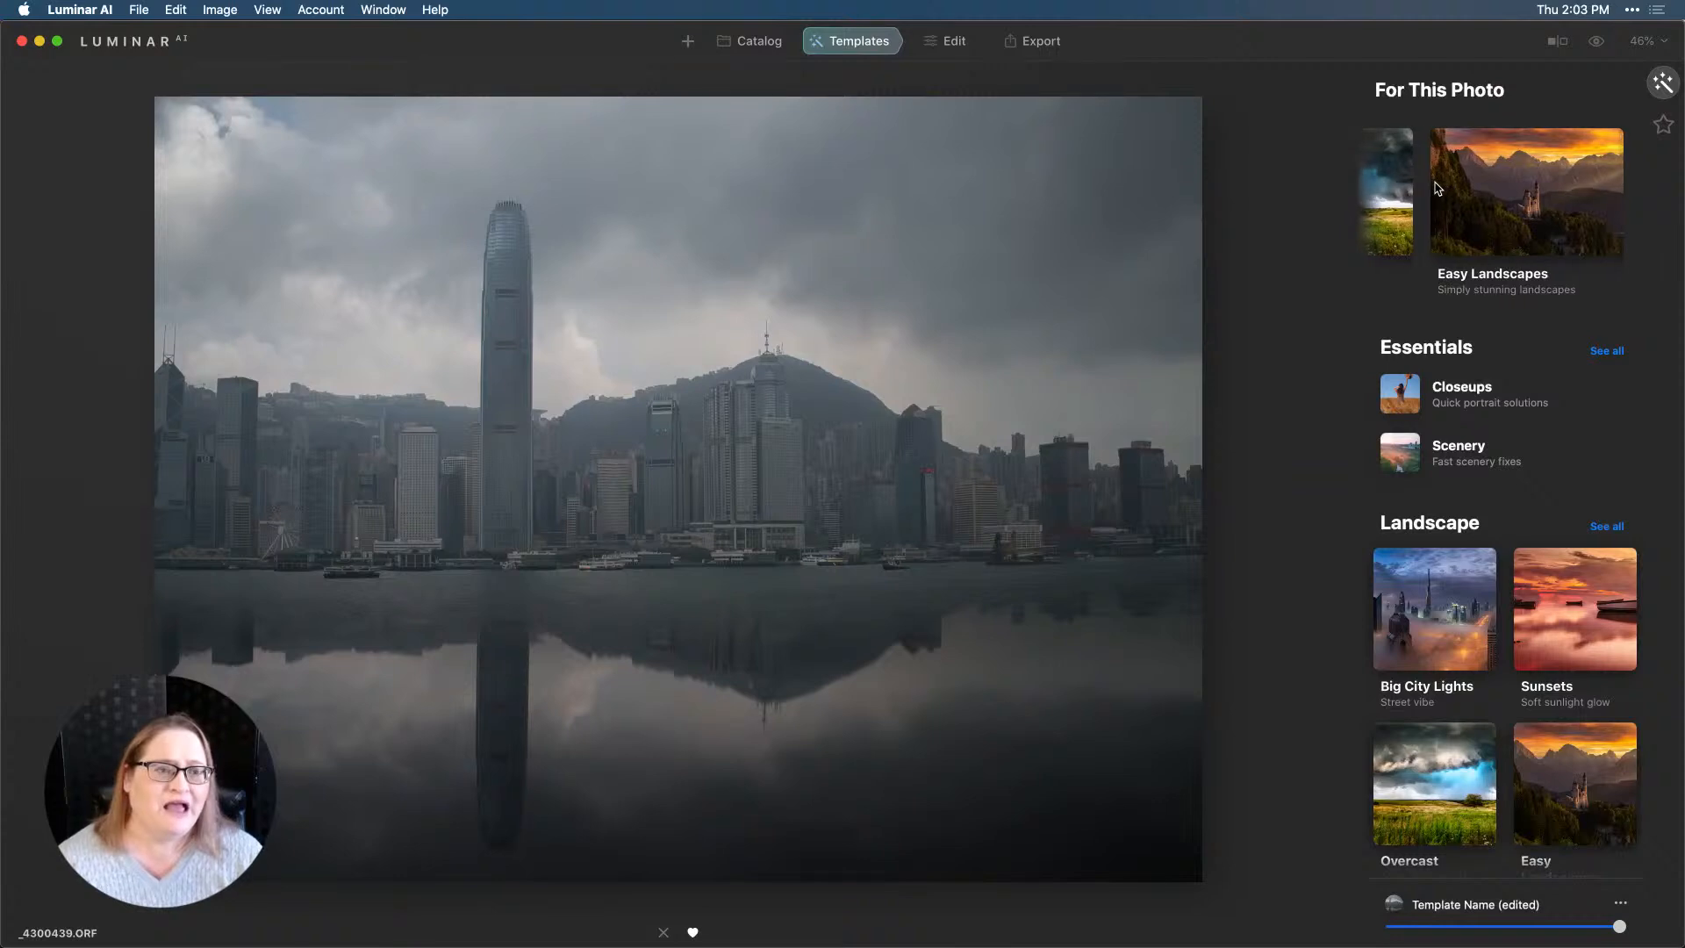
scroll(1437, 186, left, 3)
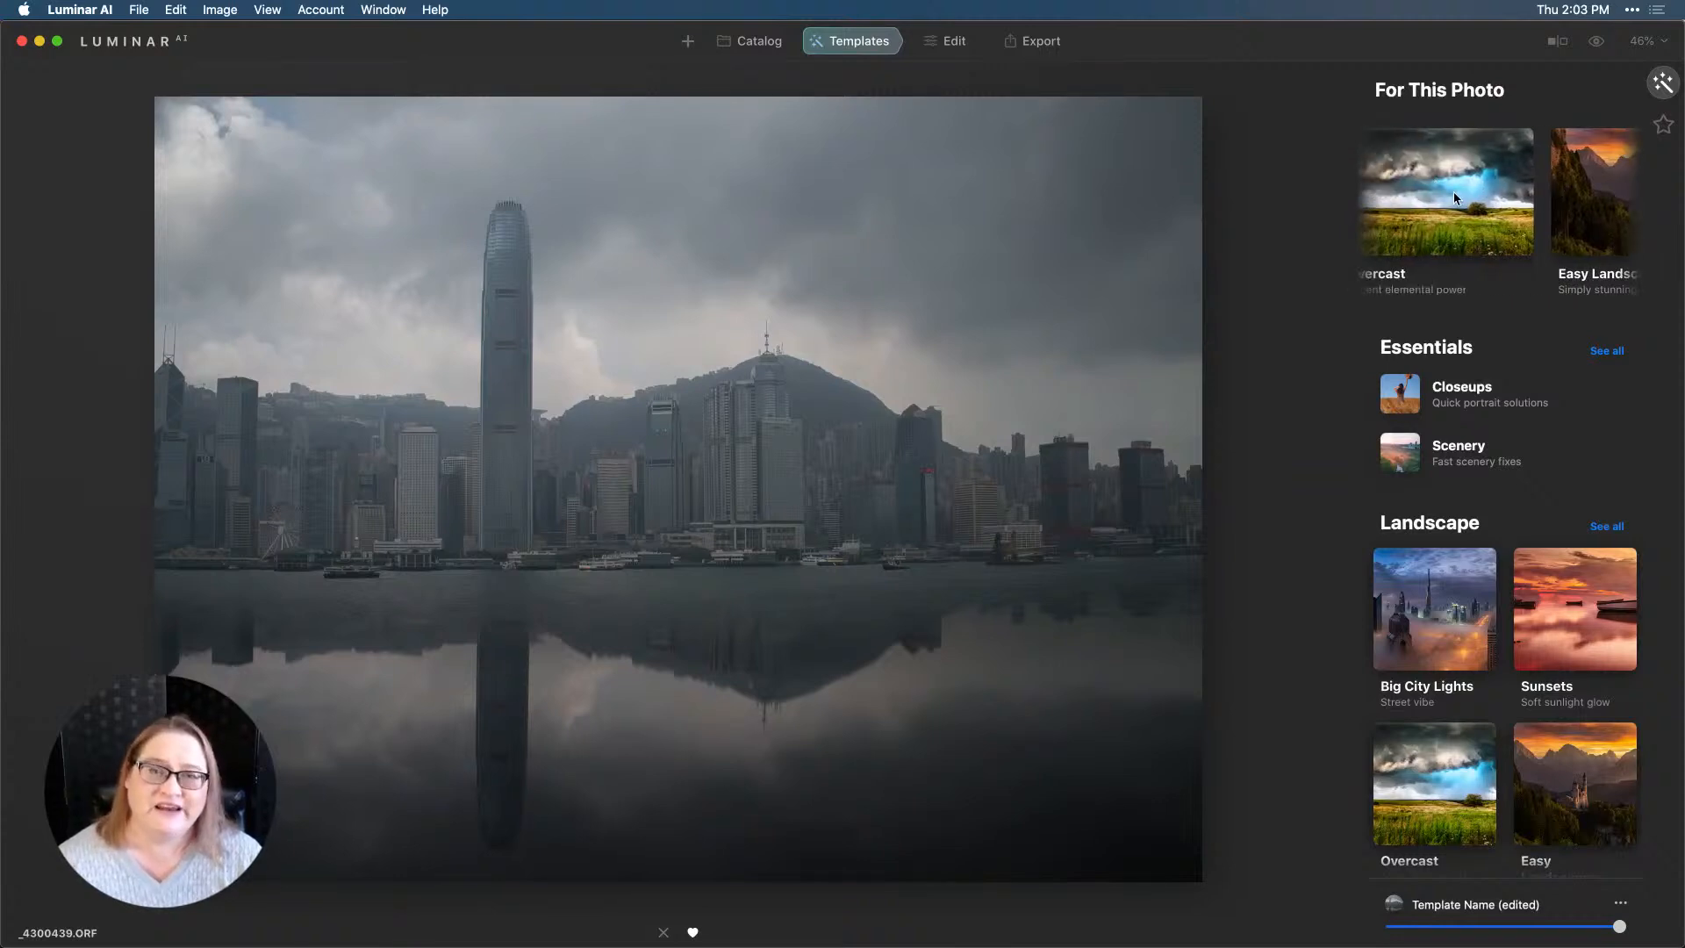
scroll(1454, 196, down, 1)
scroll(1461, 223, down, 5)
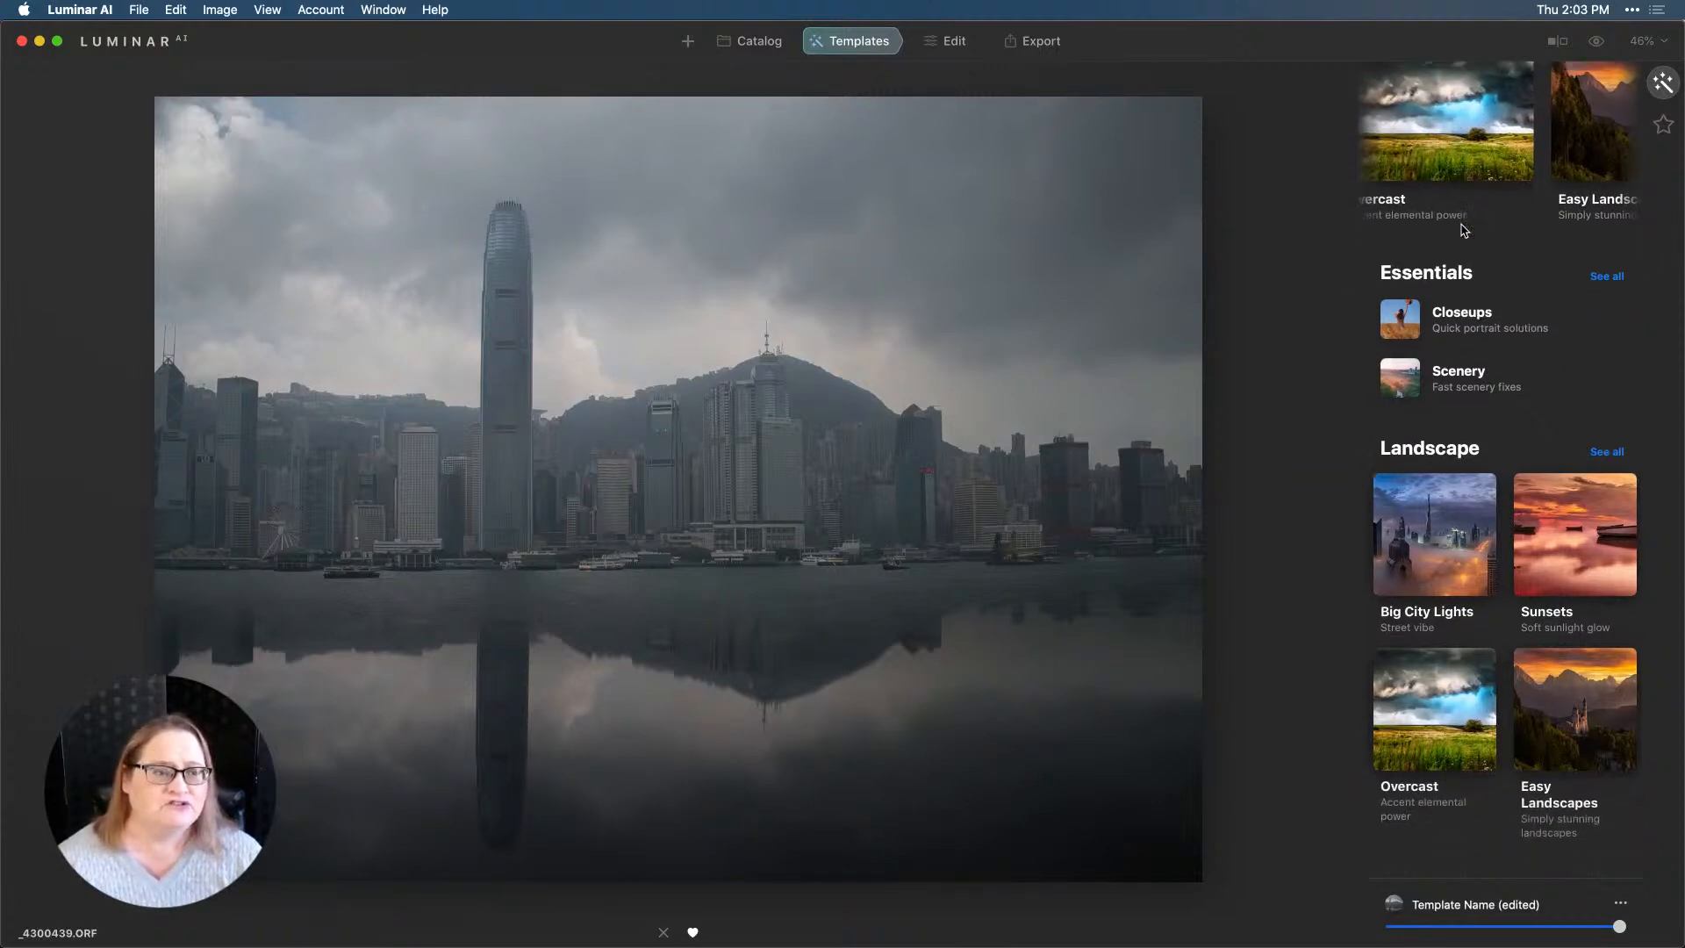
scroll(1464, 231, down, 2)
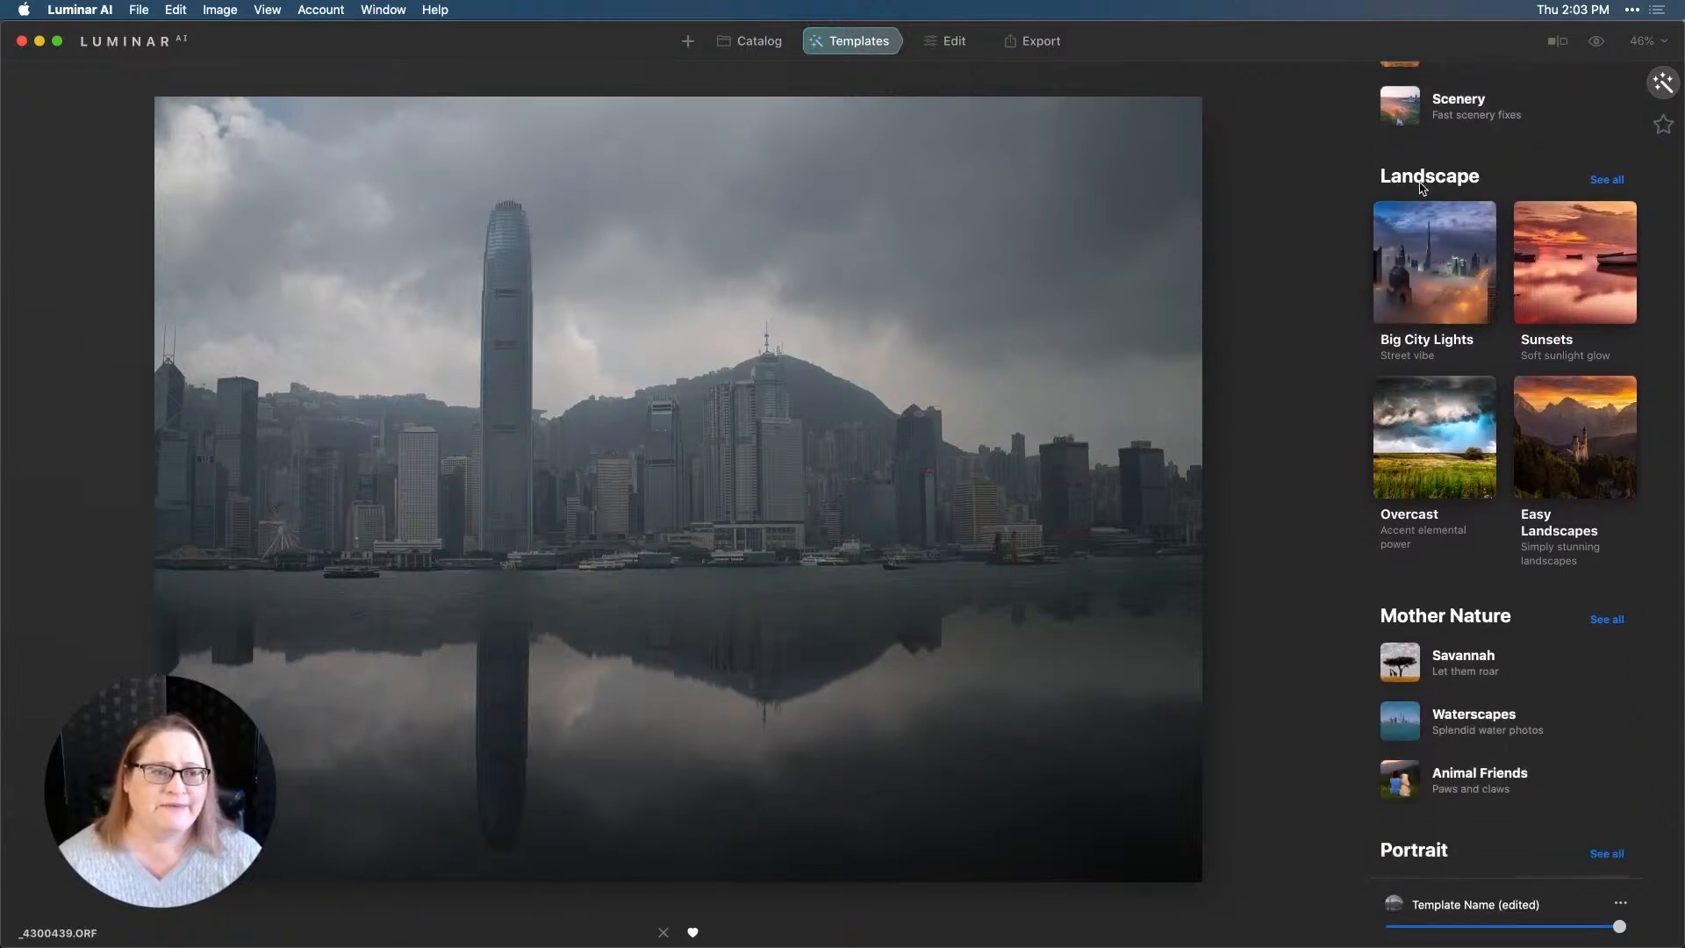
click(1451, 270)
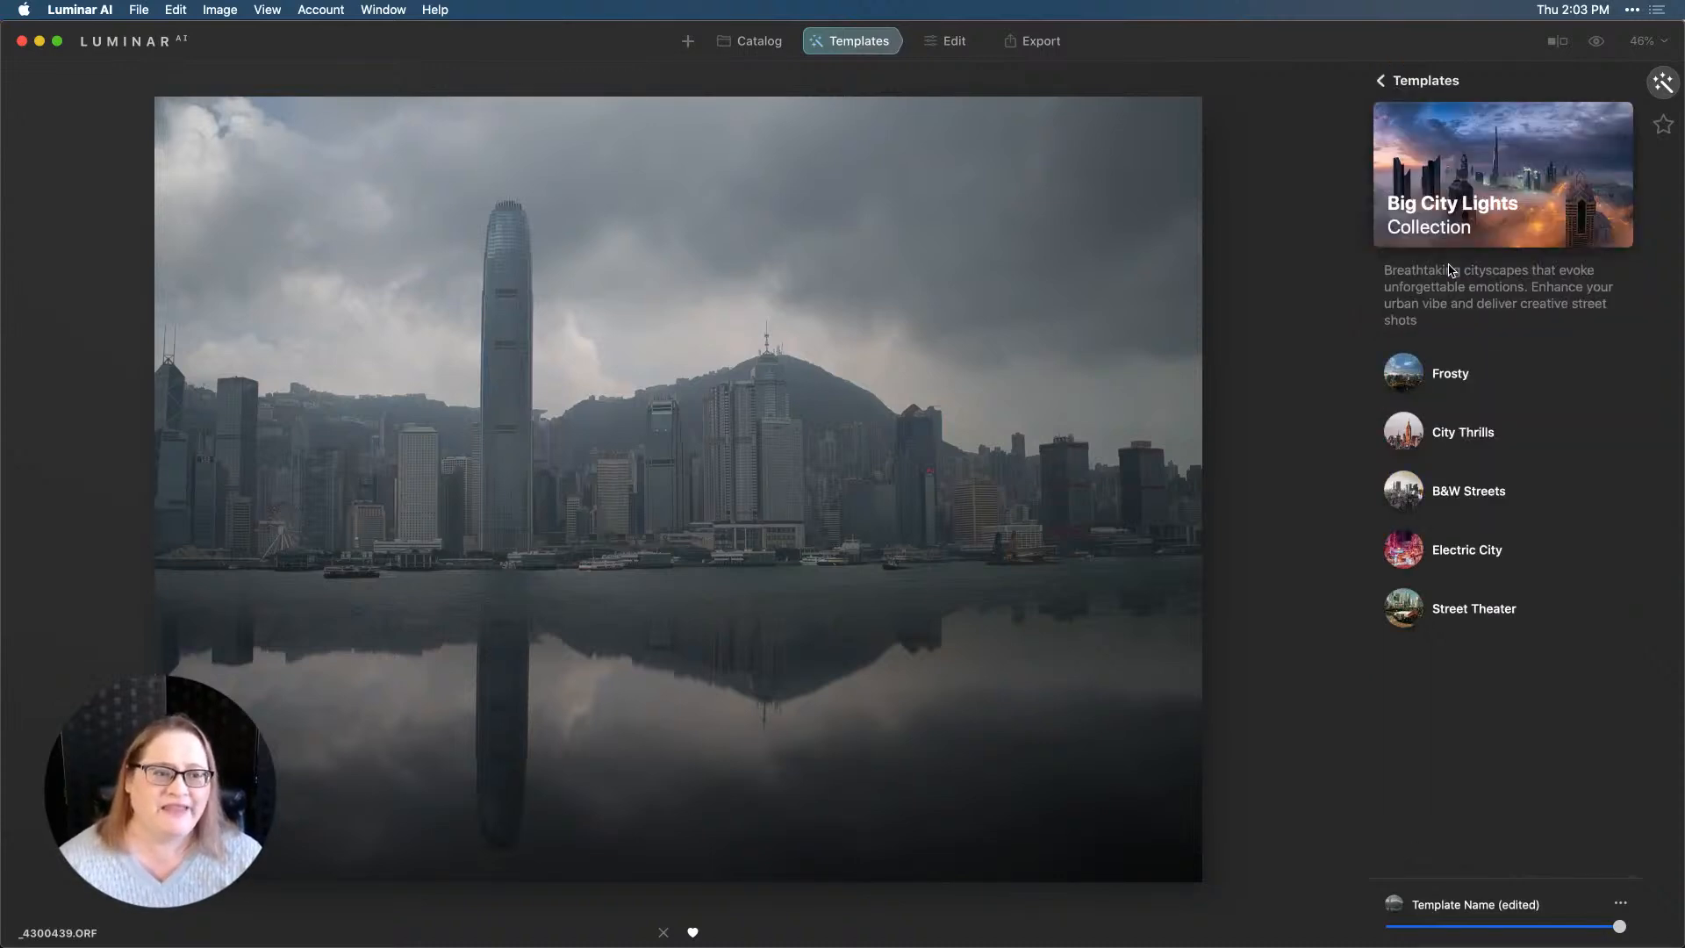
Try the City Thrills, B&W Streets, Electric City and Street Theater templates on the photo.
click(1481, 435)
click(1475, 493)
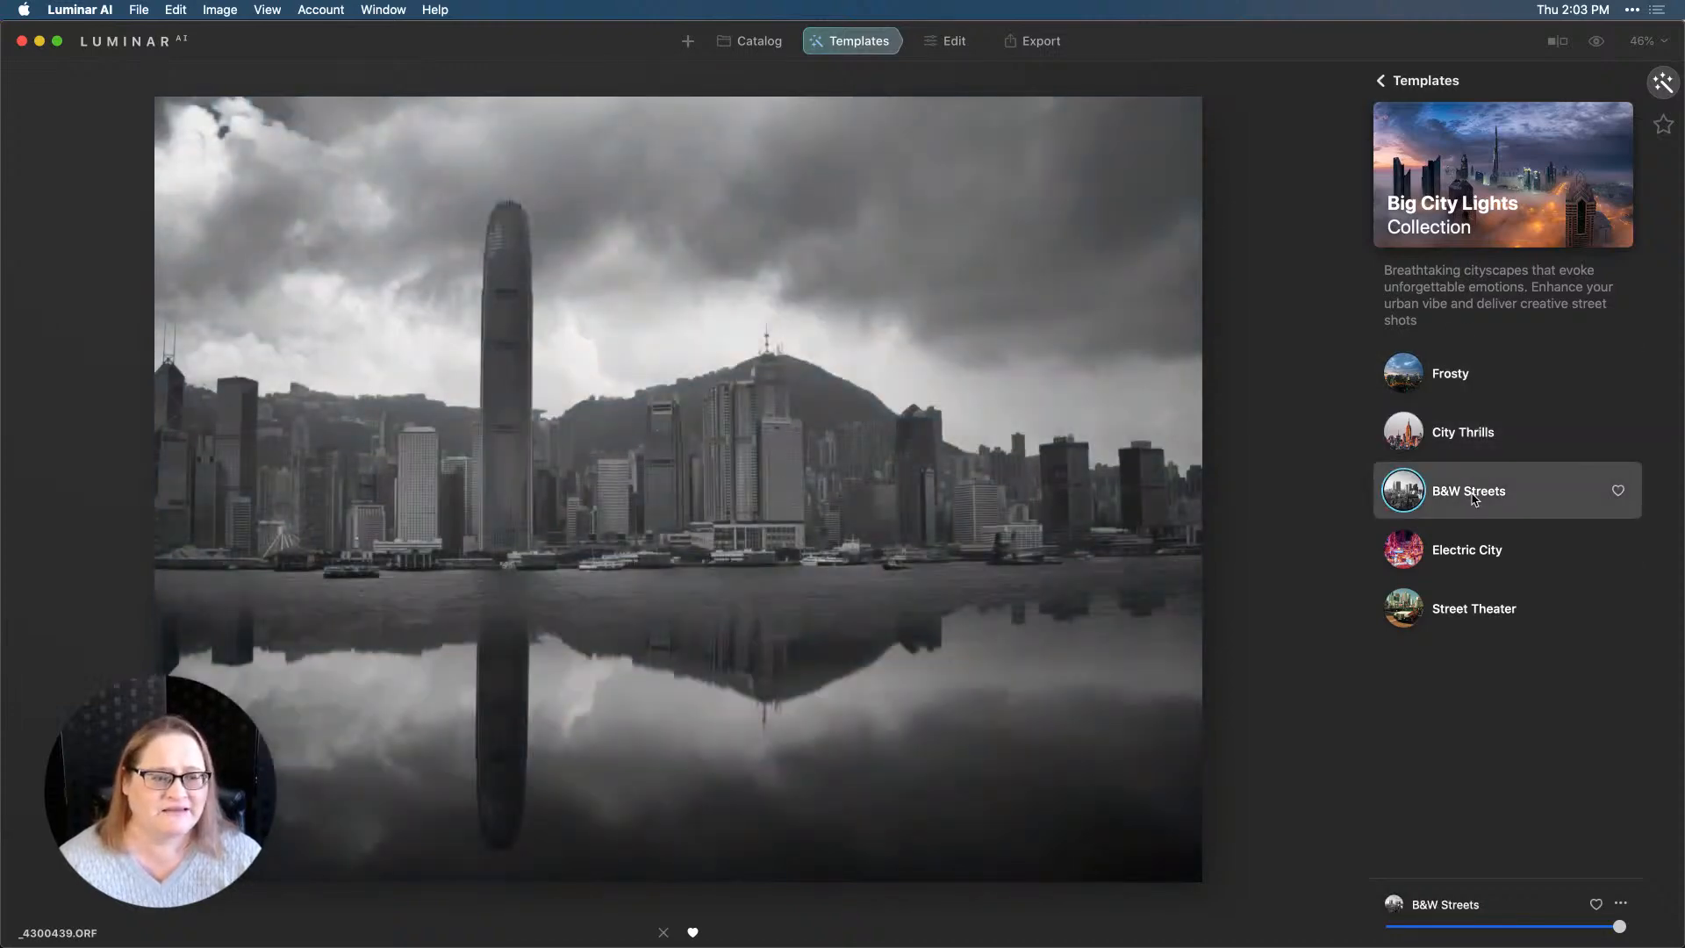
click(1478, 559)
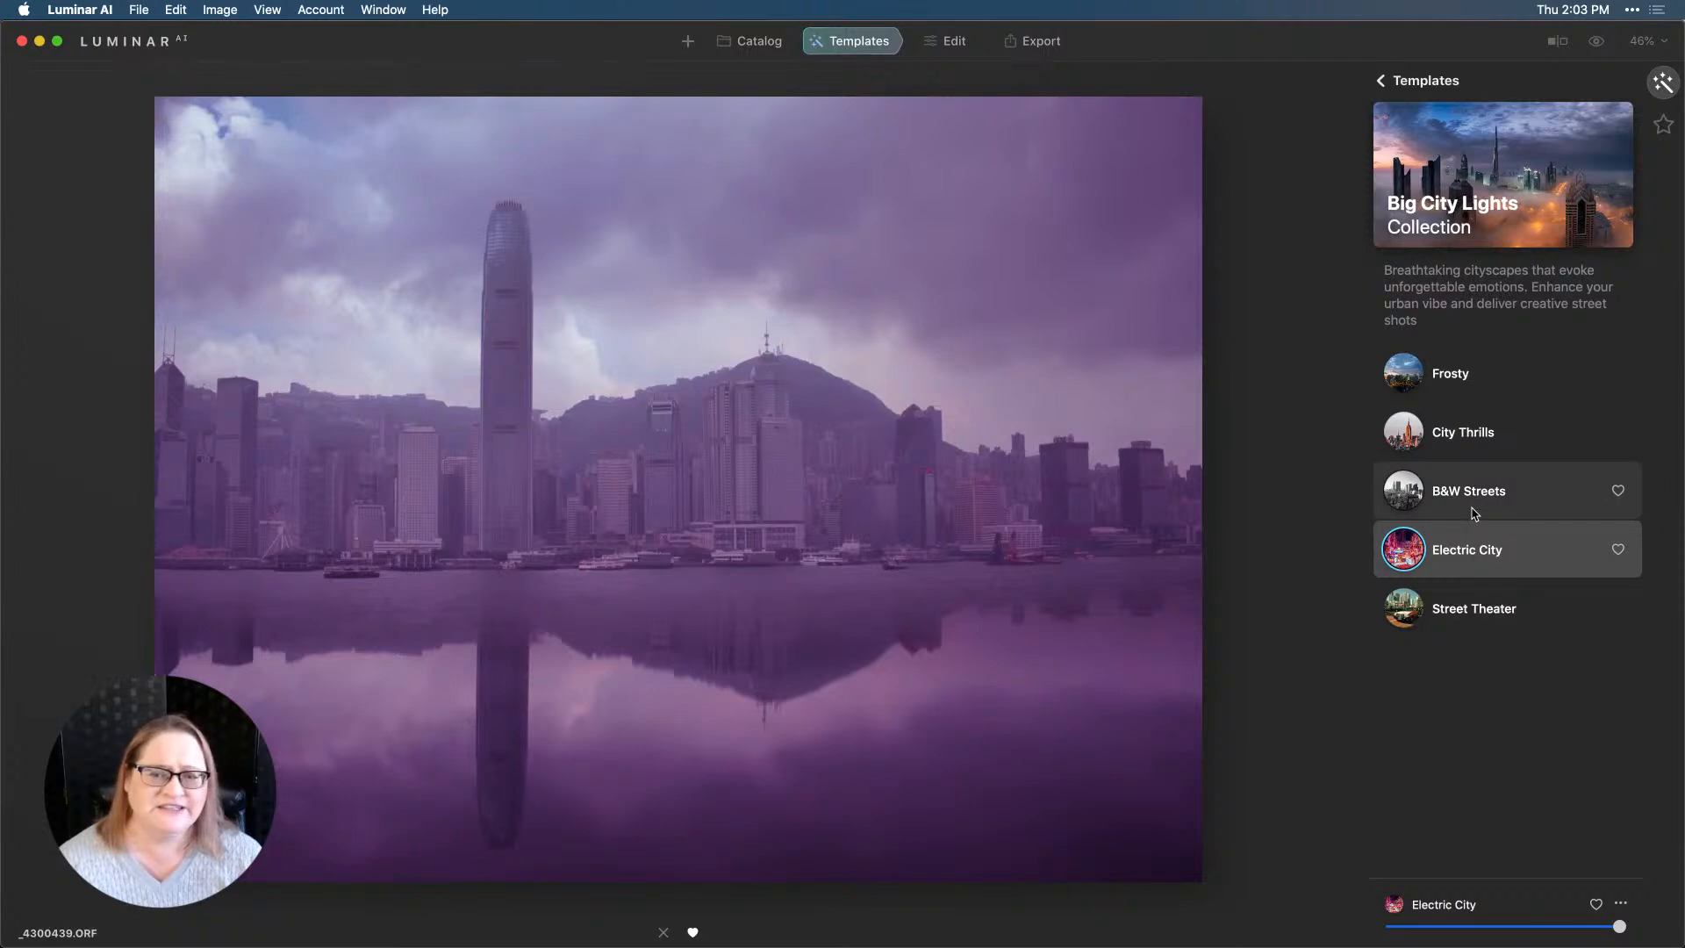
click(1474, 513)
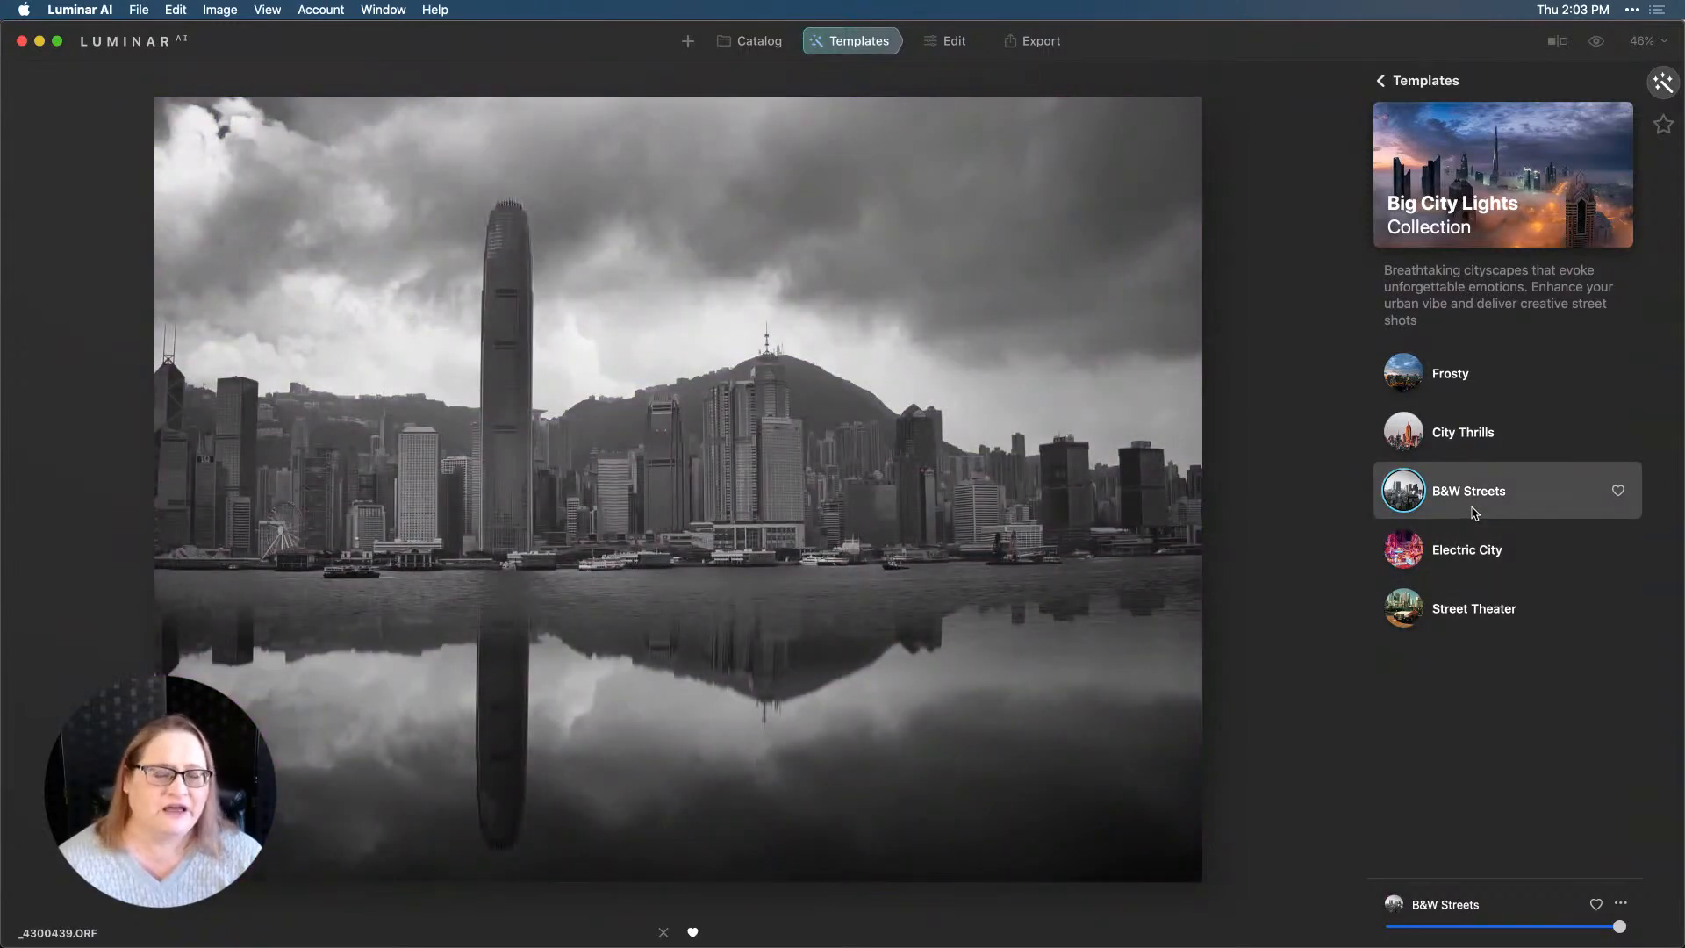
click(1463, 604)
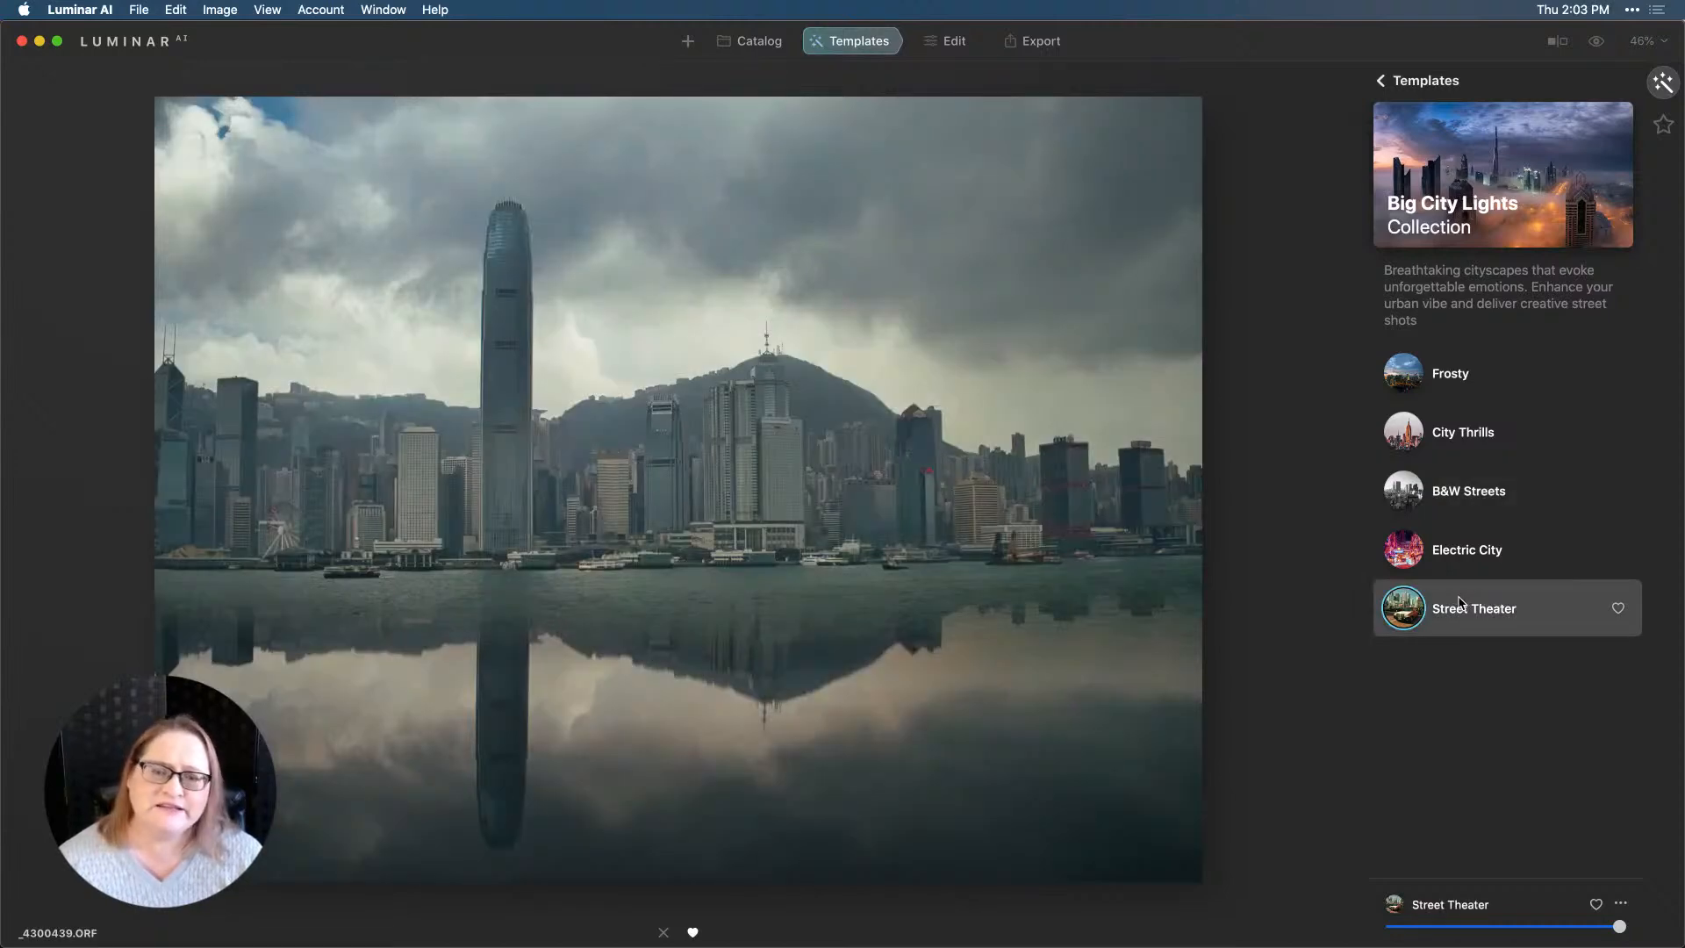
Apply the Frosty template to the photo and bring up the Essentials editing tools.
click(1437, 390)
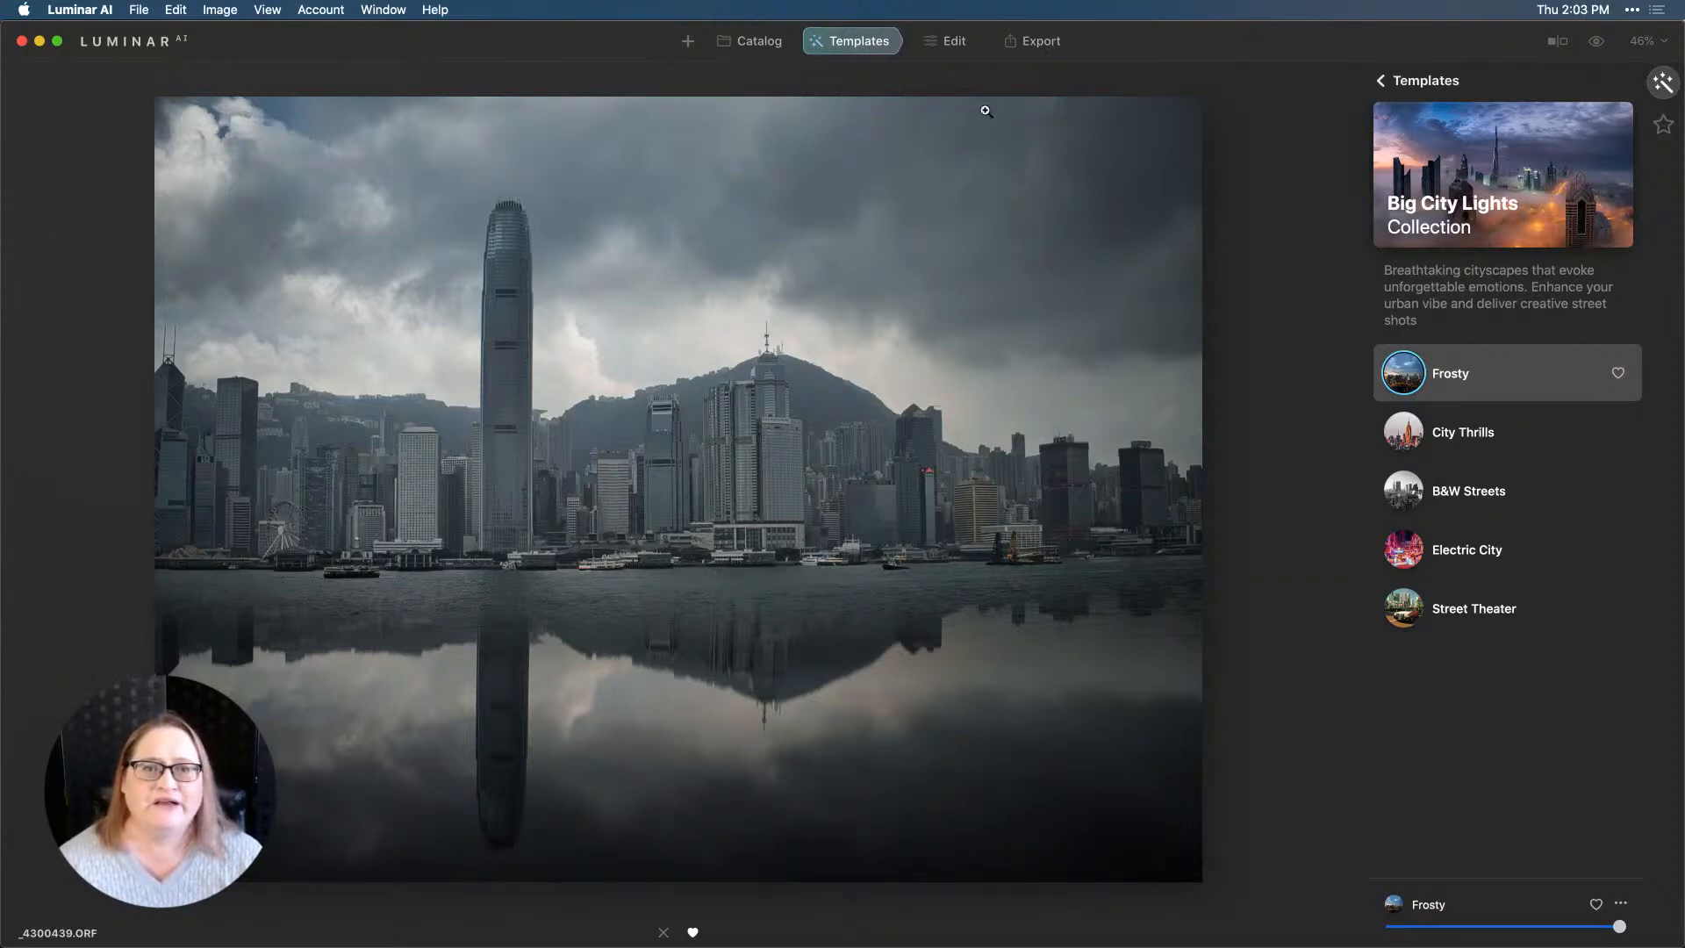
click(926, 42)
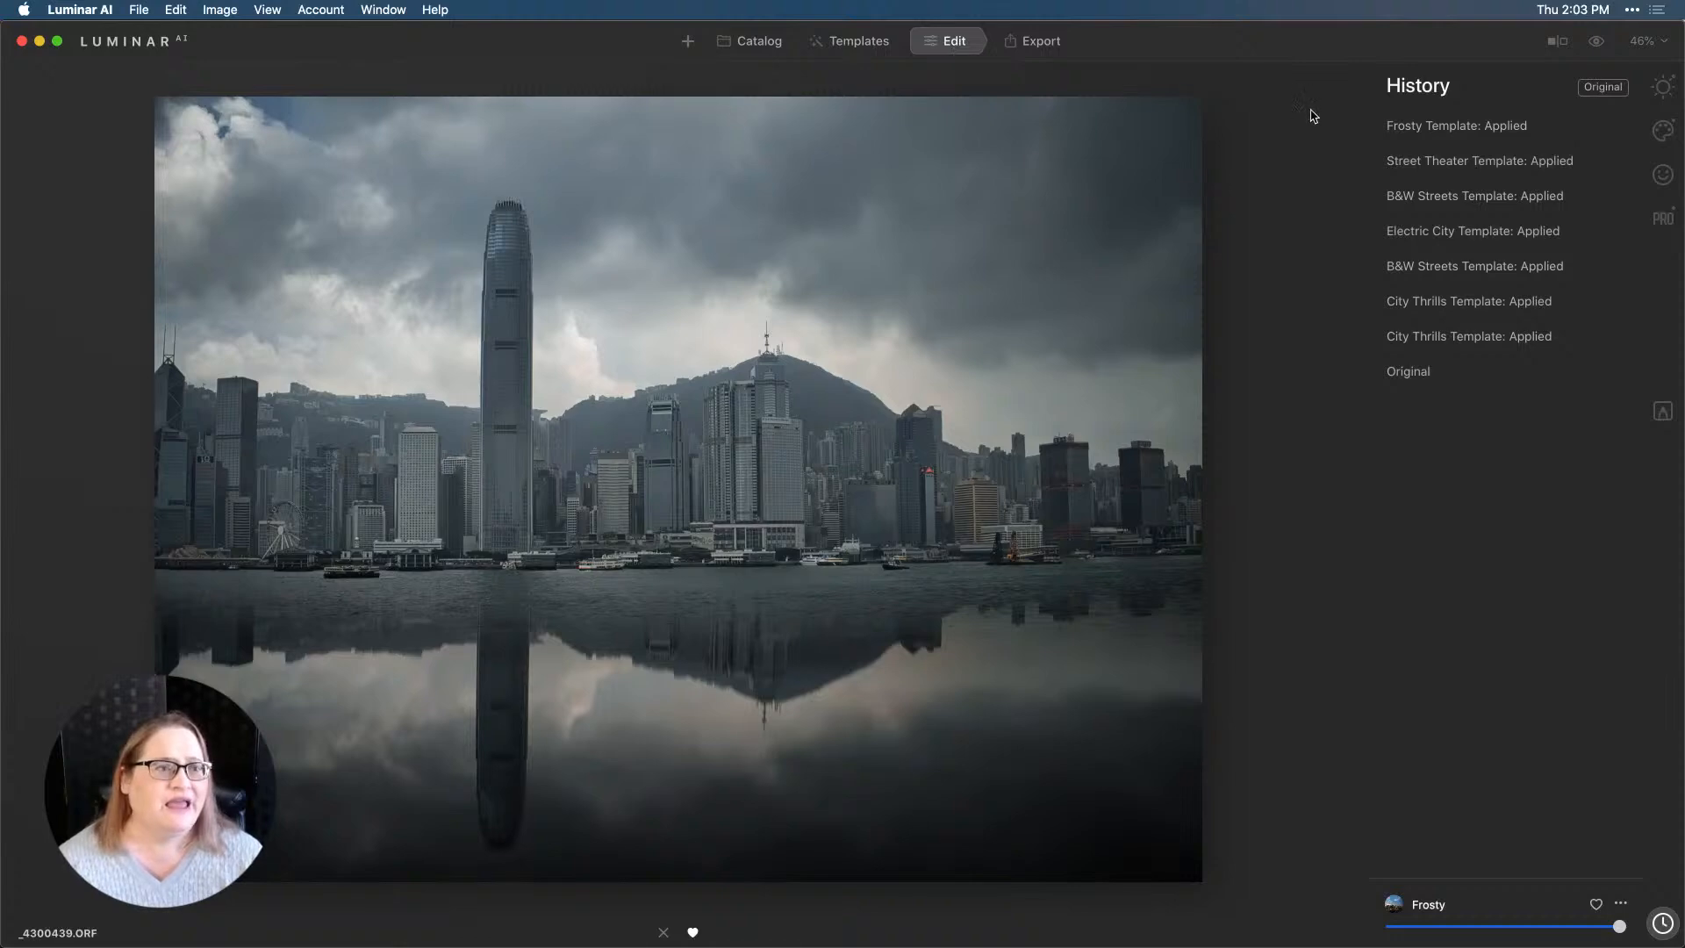
click(1663, 86)
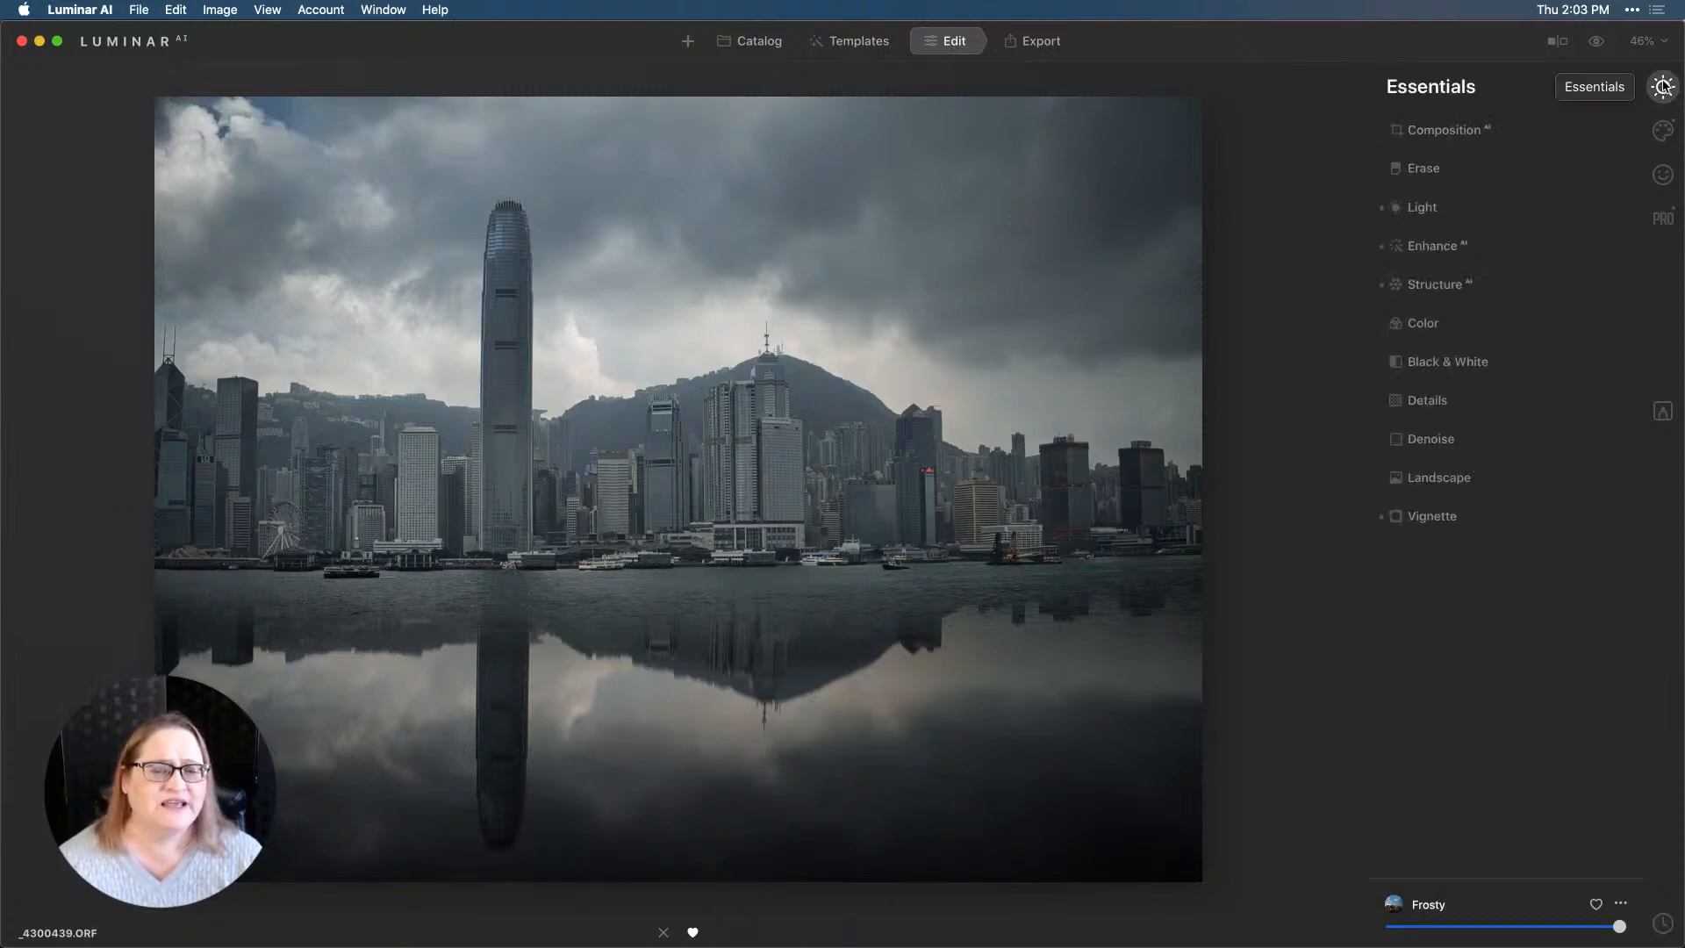
Automatically align the photo's horizon and correct its perspective with the Composition tool.
click(1461, 132)
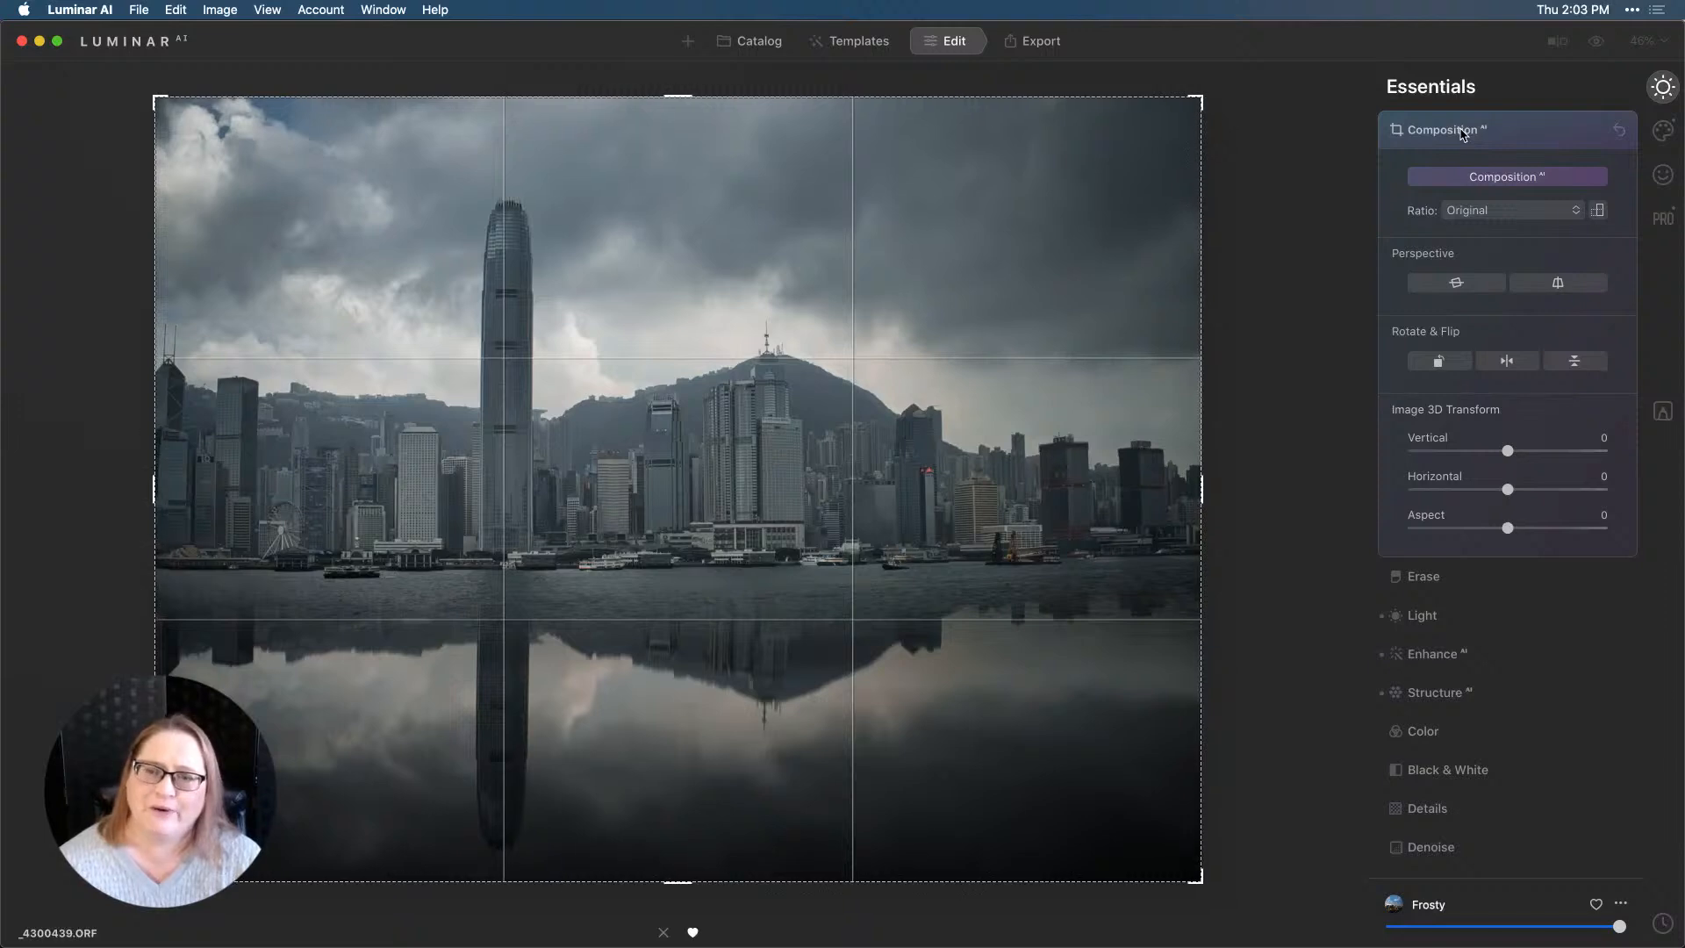
click(1488, 287)
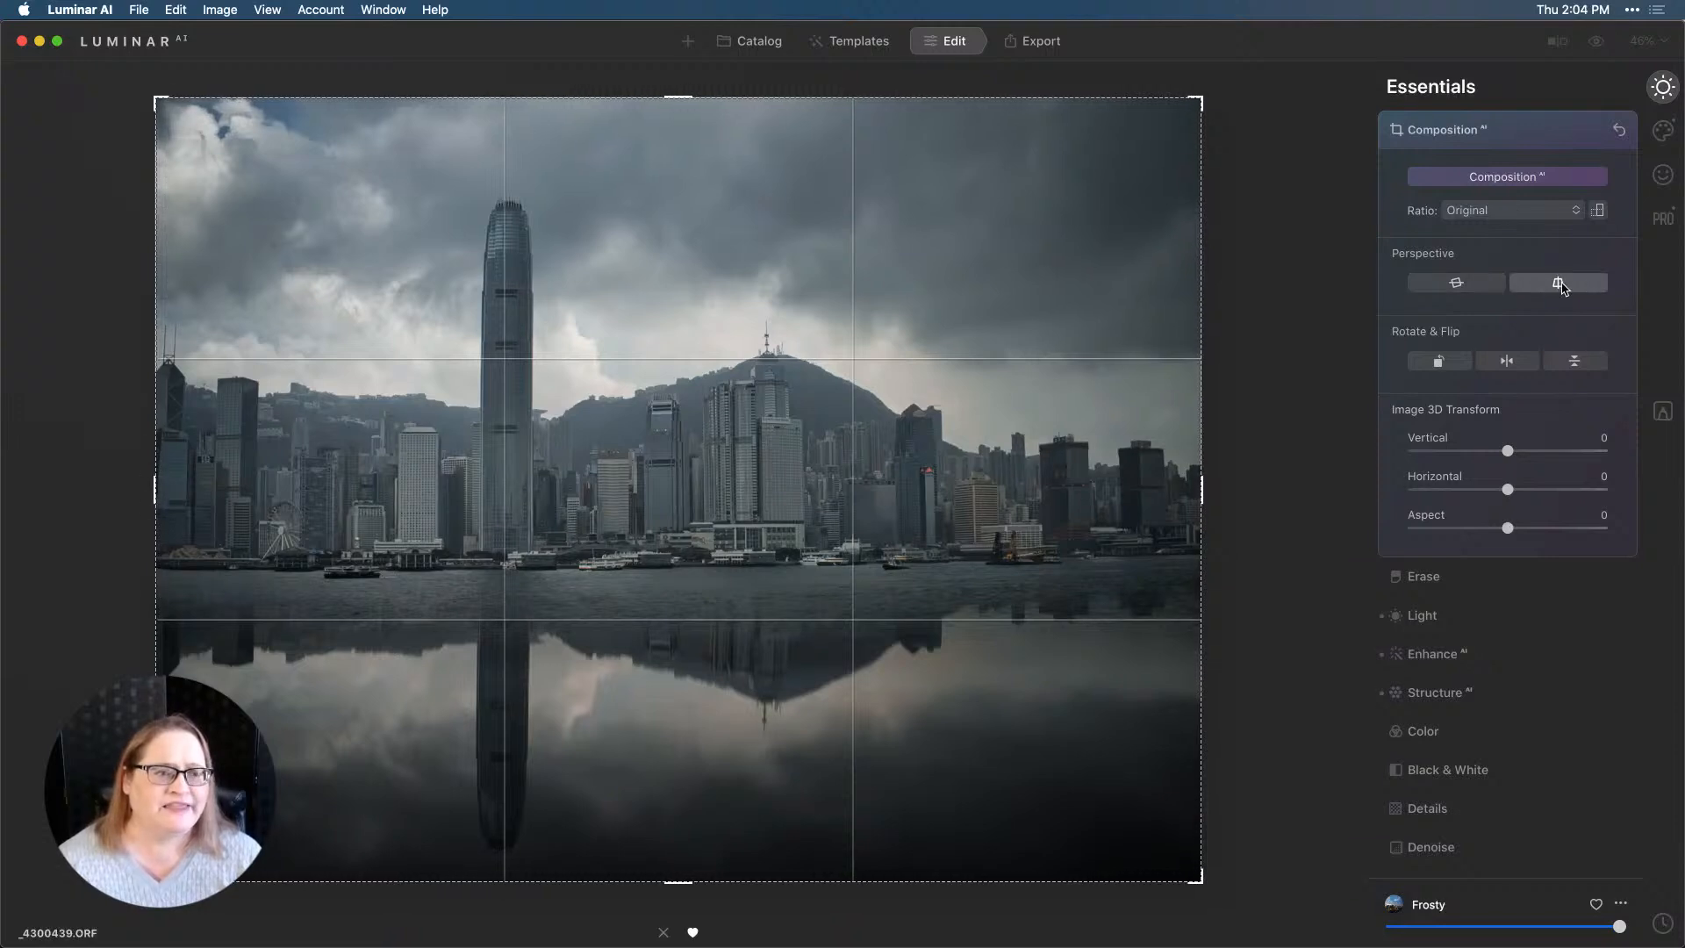
click(1562, 287)
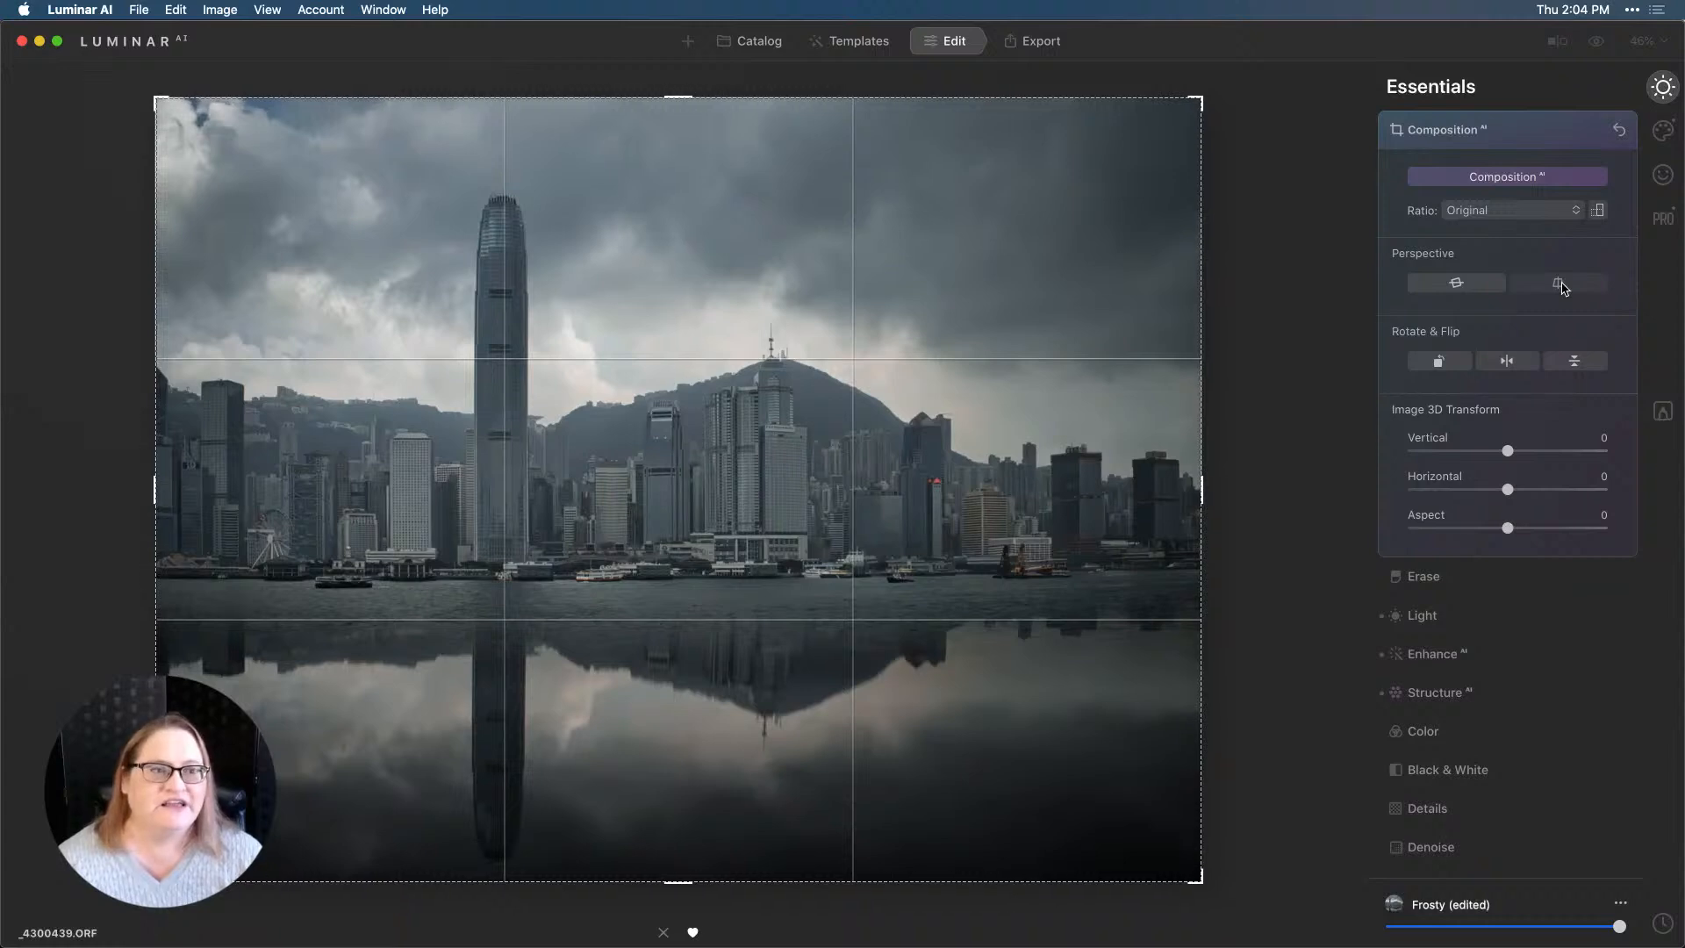
Try the automatic Composition crop at the Original ratio, then extend the crop frame back to the full image.
click(1504, 178)
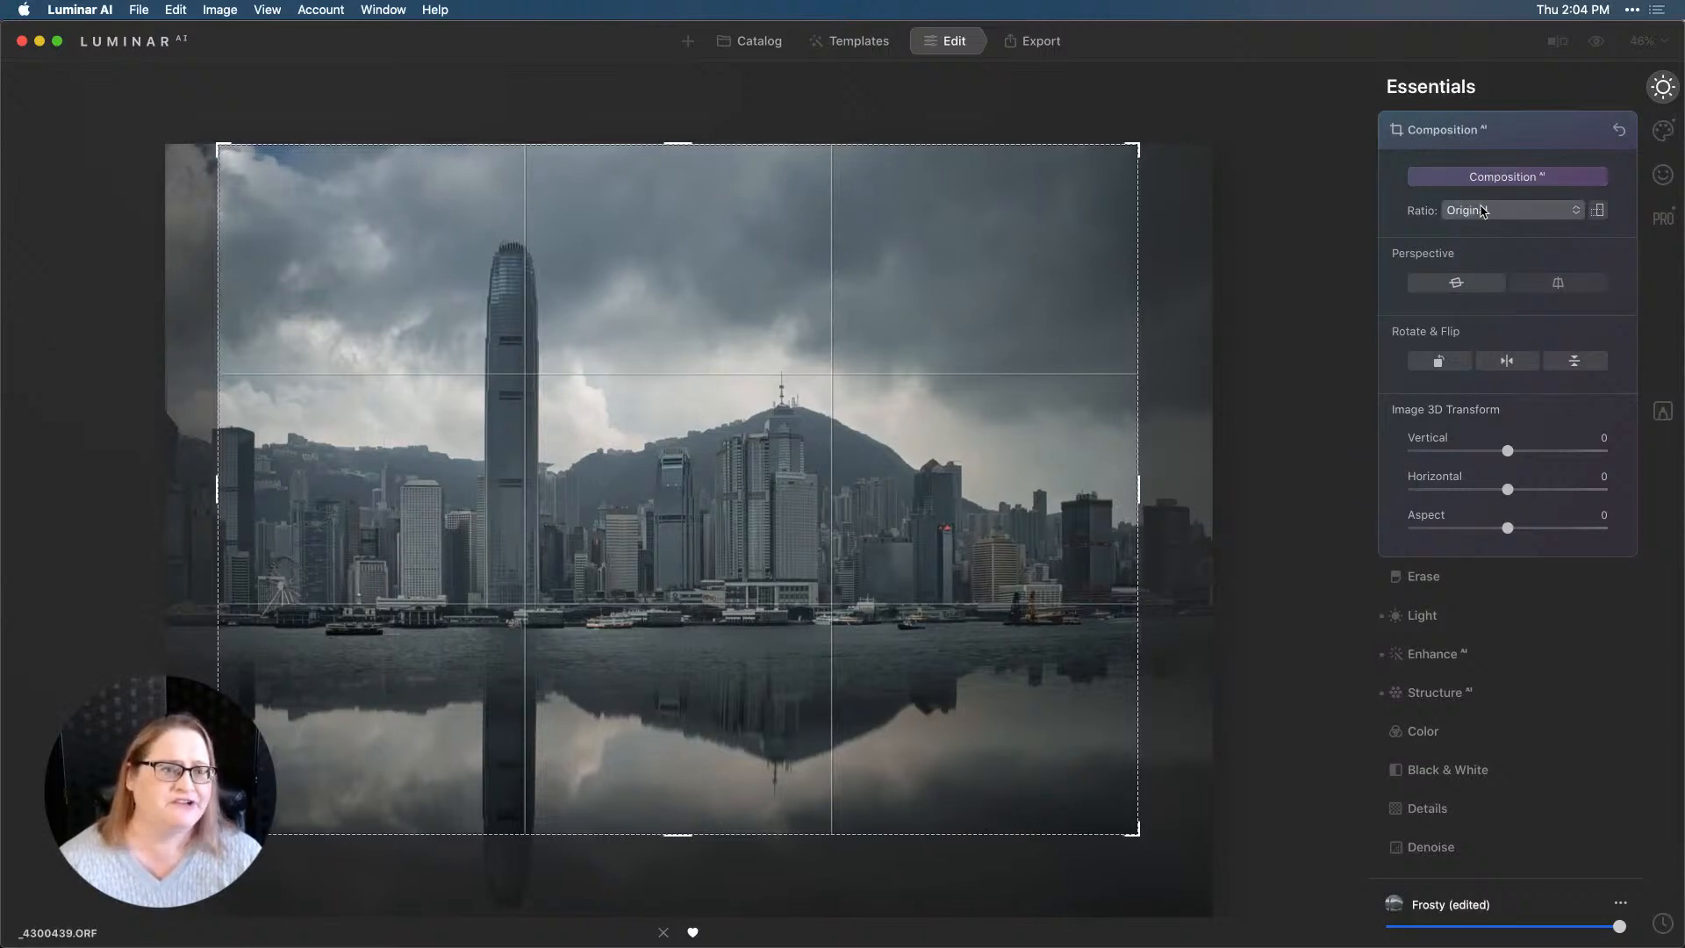
click(1490, 212)
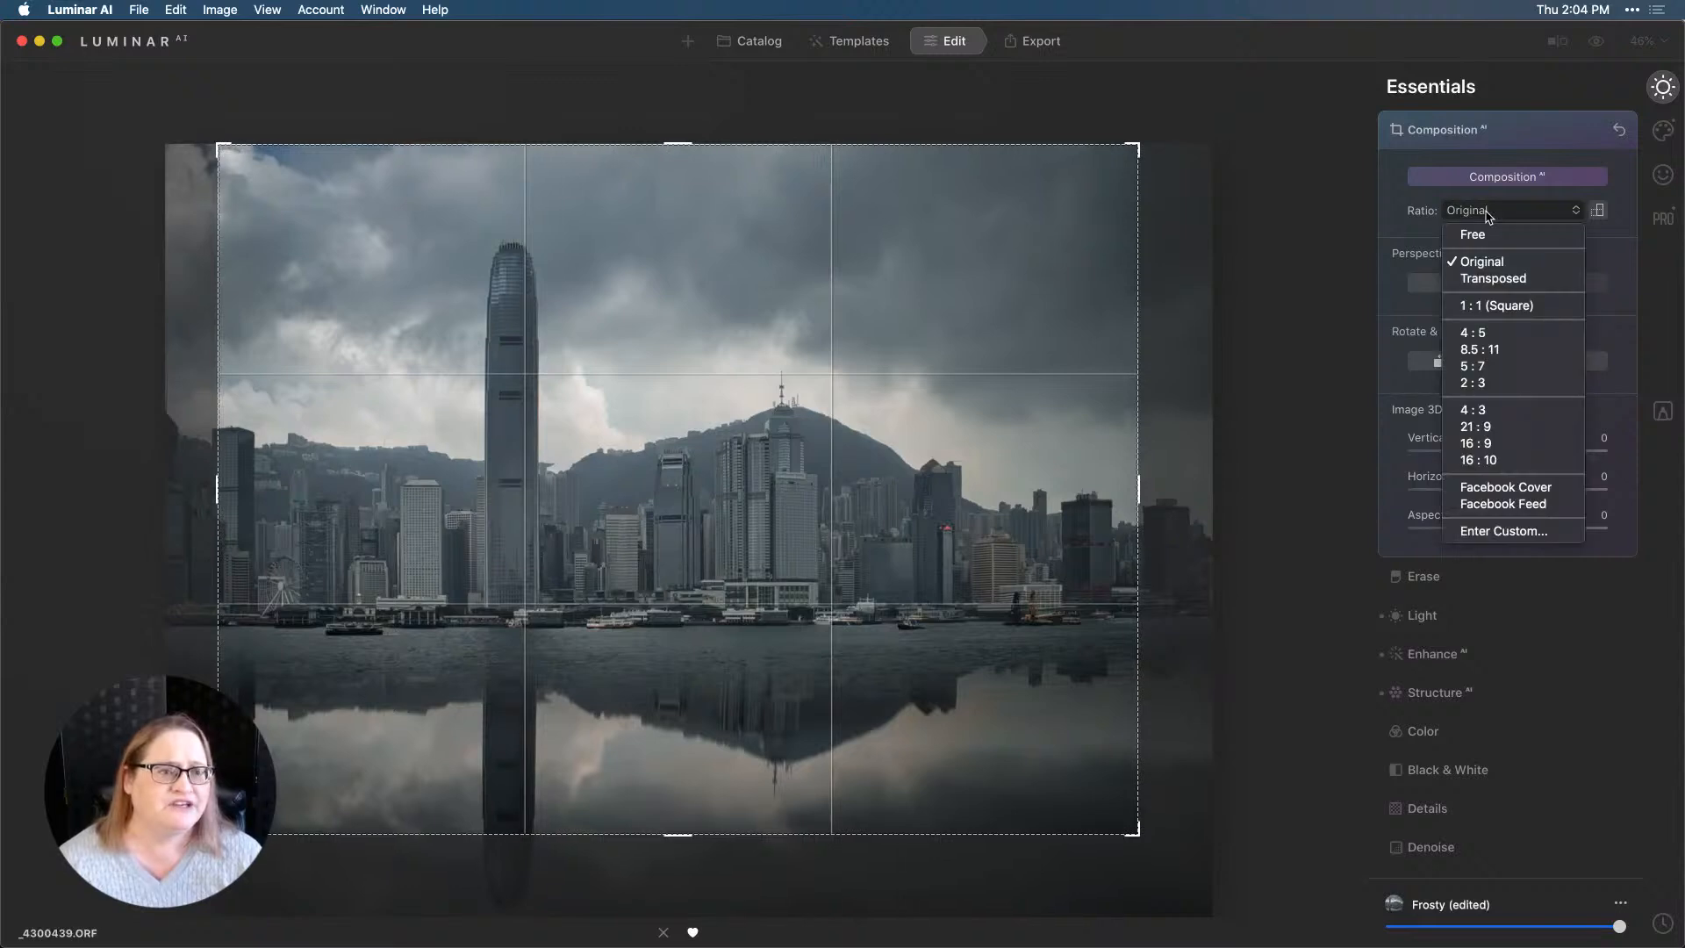
click(1483, 263)
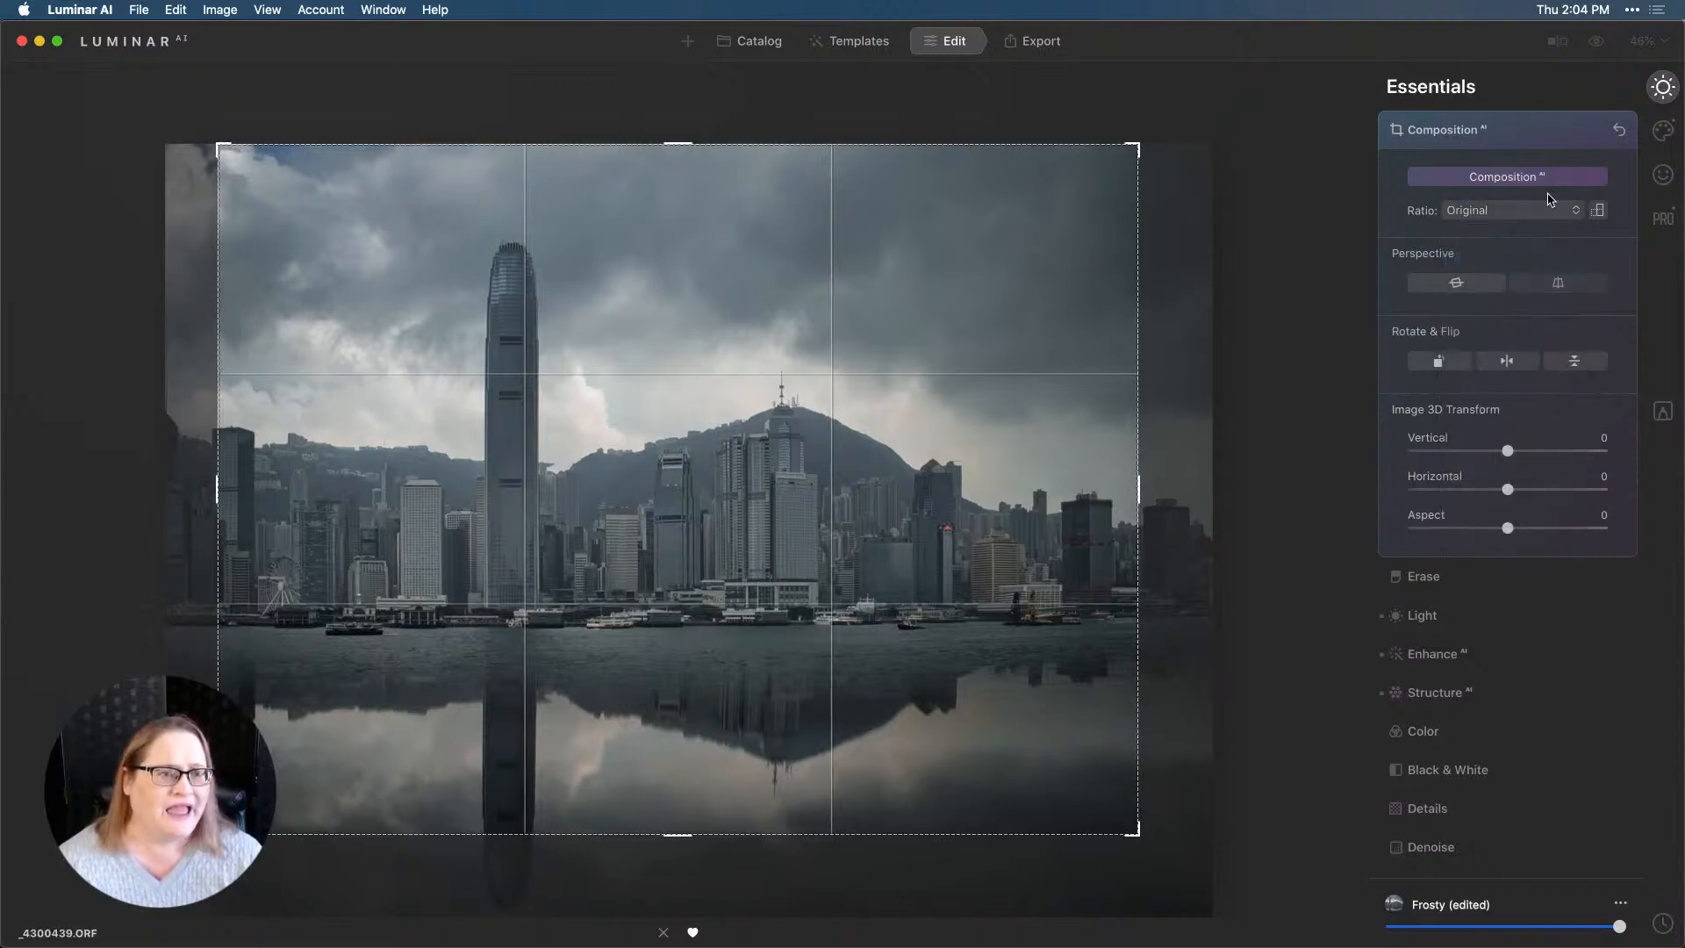
drag(1137, 834, 1219, 940)
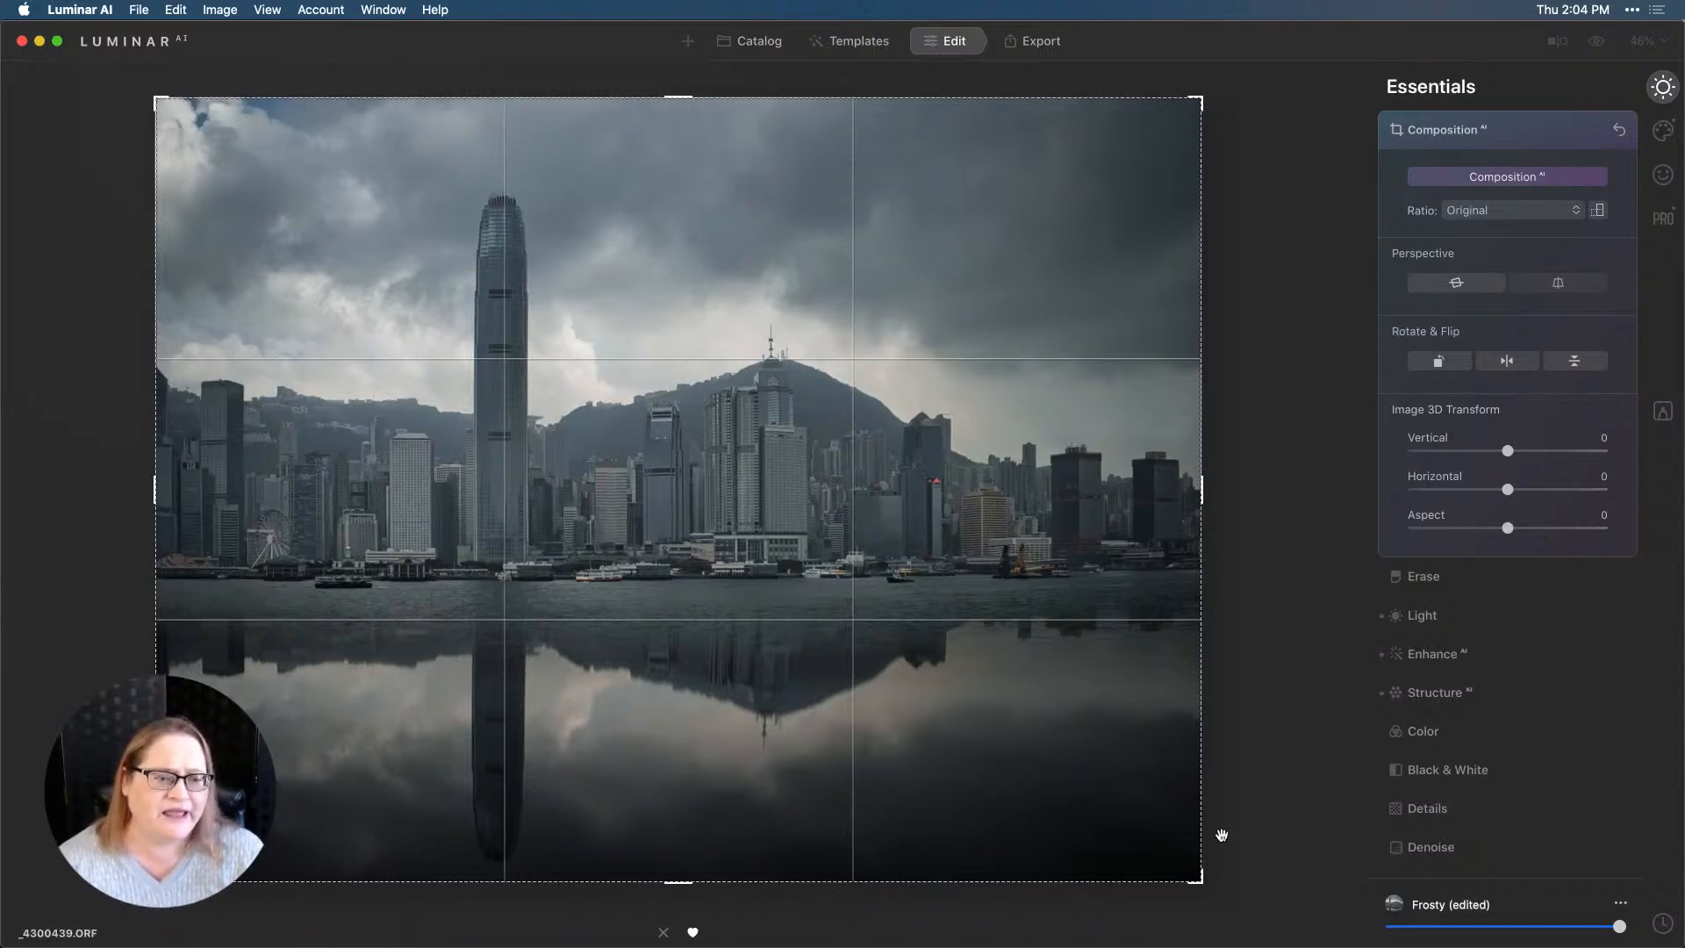
click(1467, 703)
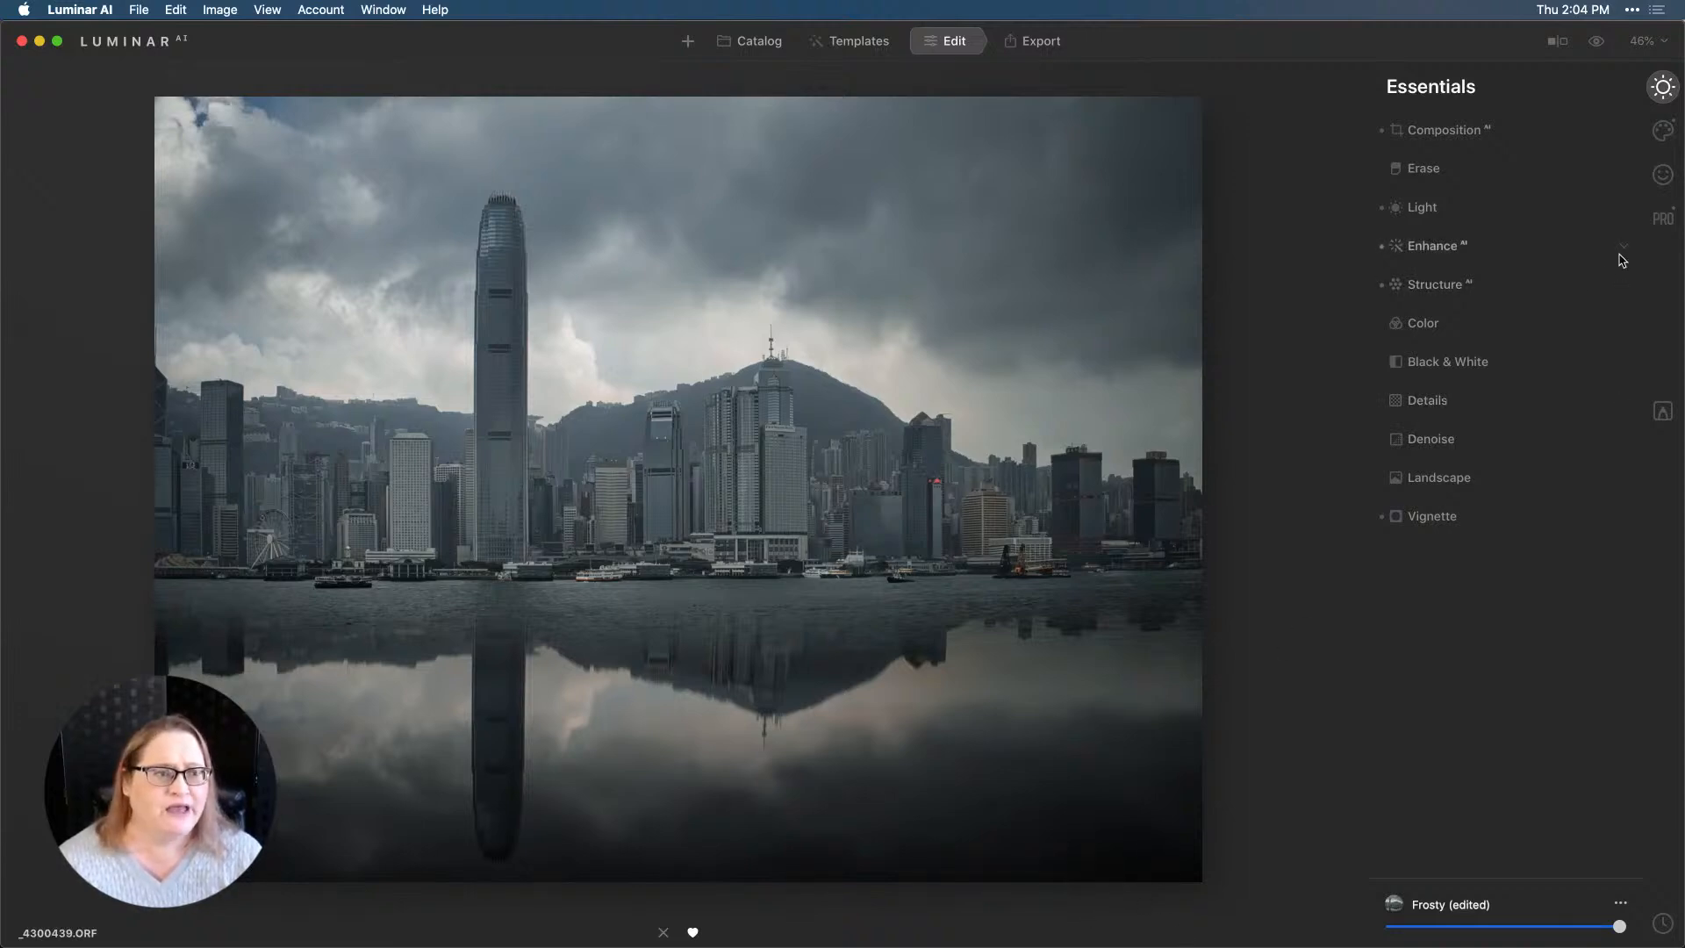
Enable Auto Distortion Corrections and Remove Chromatic Aberrations in the Professional Optics tool.
click(1670, 217)
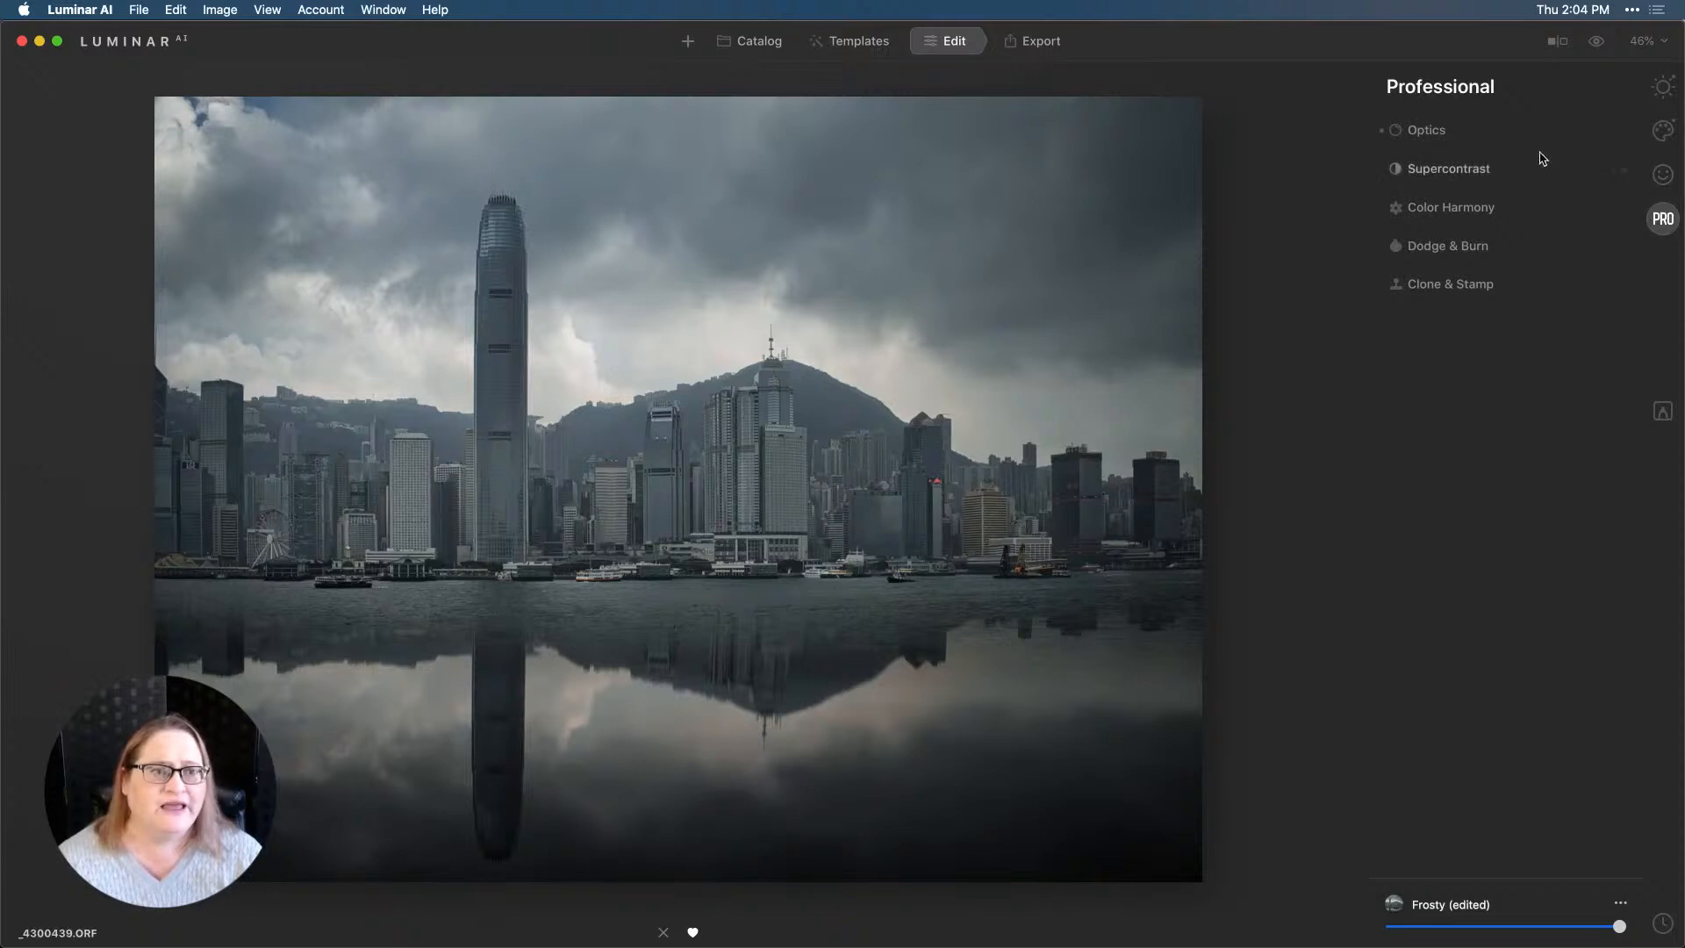
click(1479, 136)
click(1482, 180)
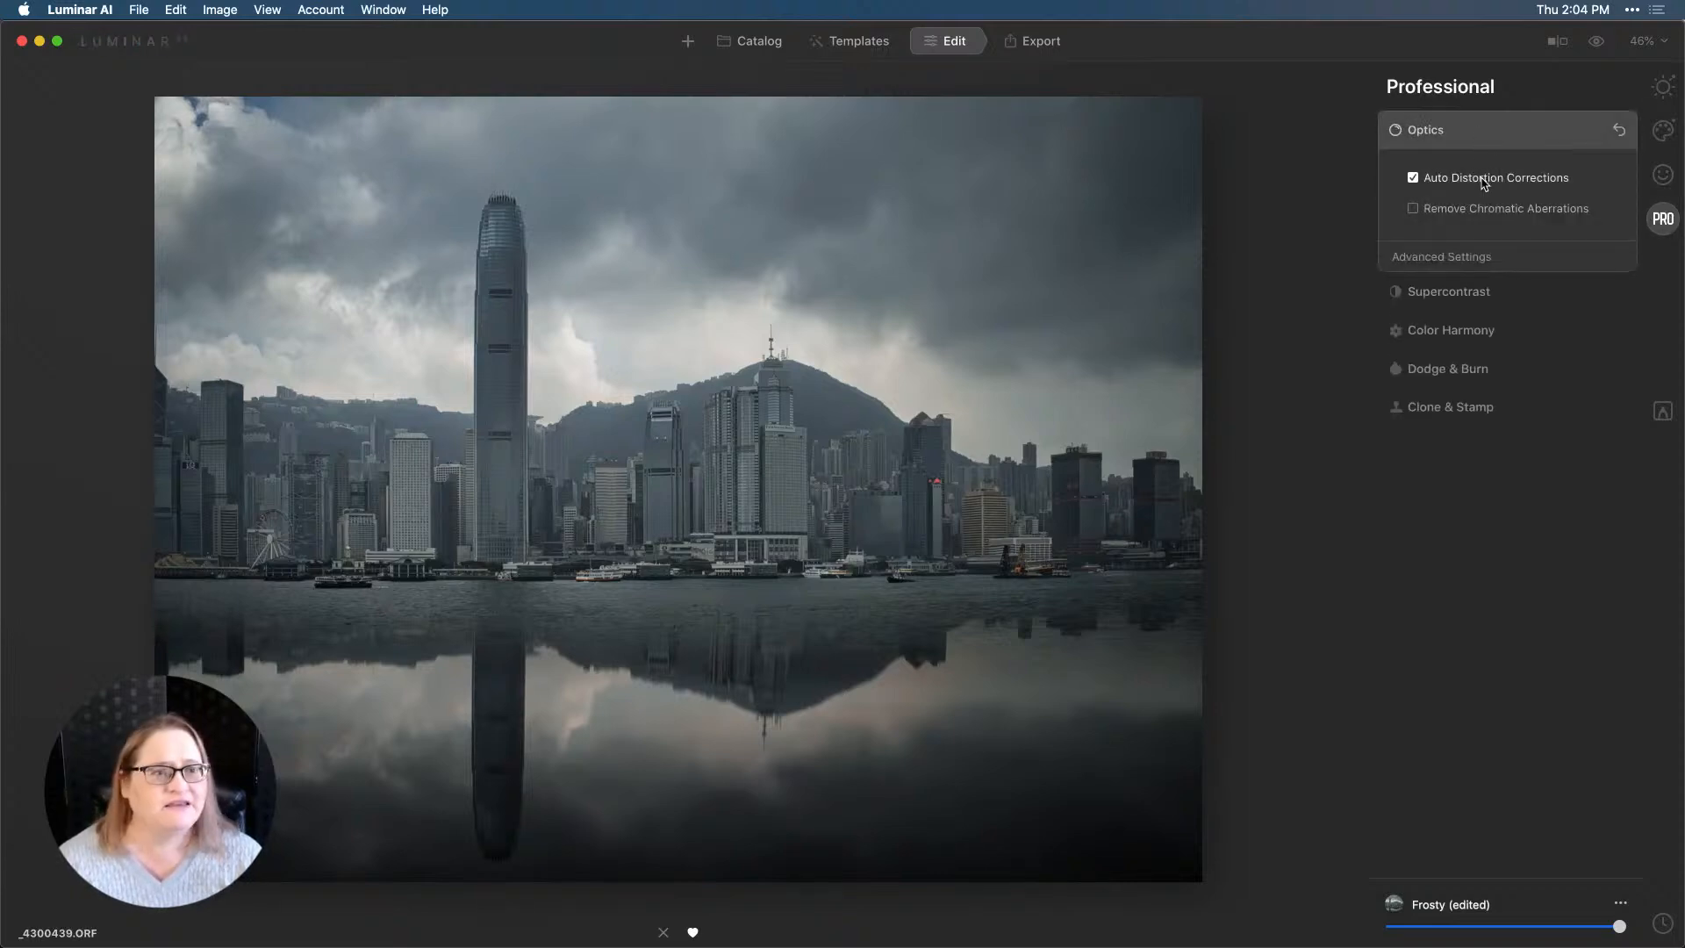
click(1498, 212)
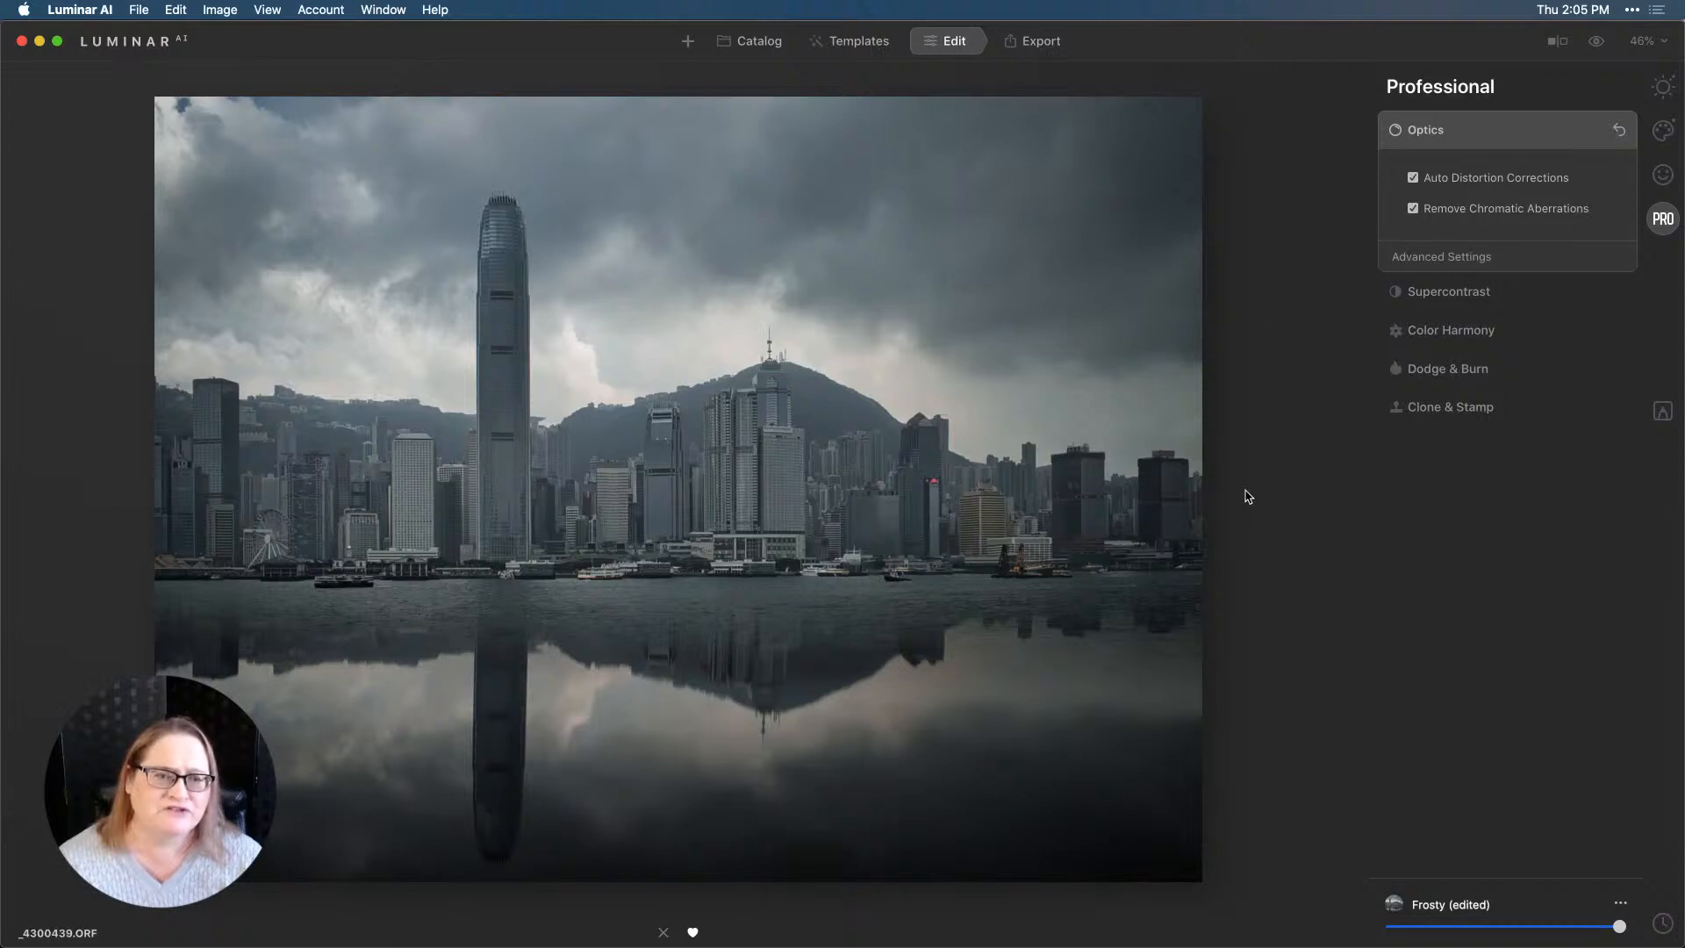
Set Devignette to 39 in the advanced Optics settings to brighten the photo's corners.
click(1480, 264)
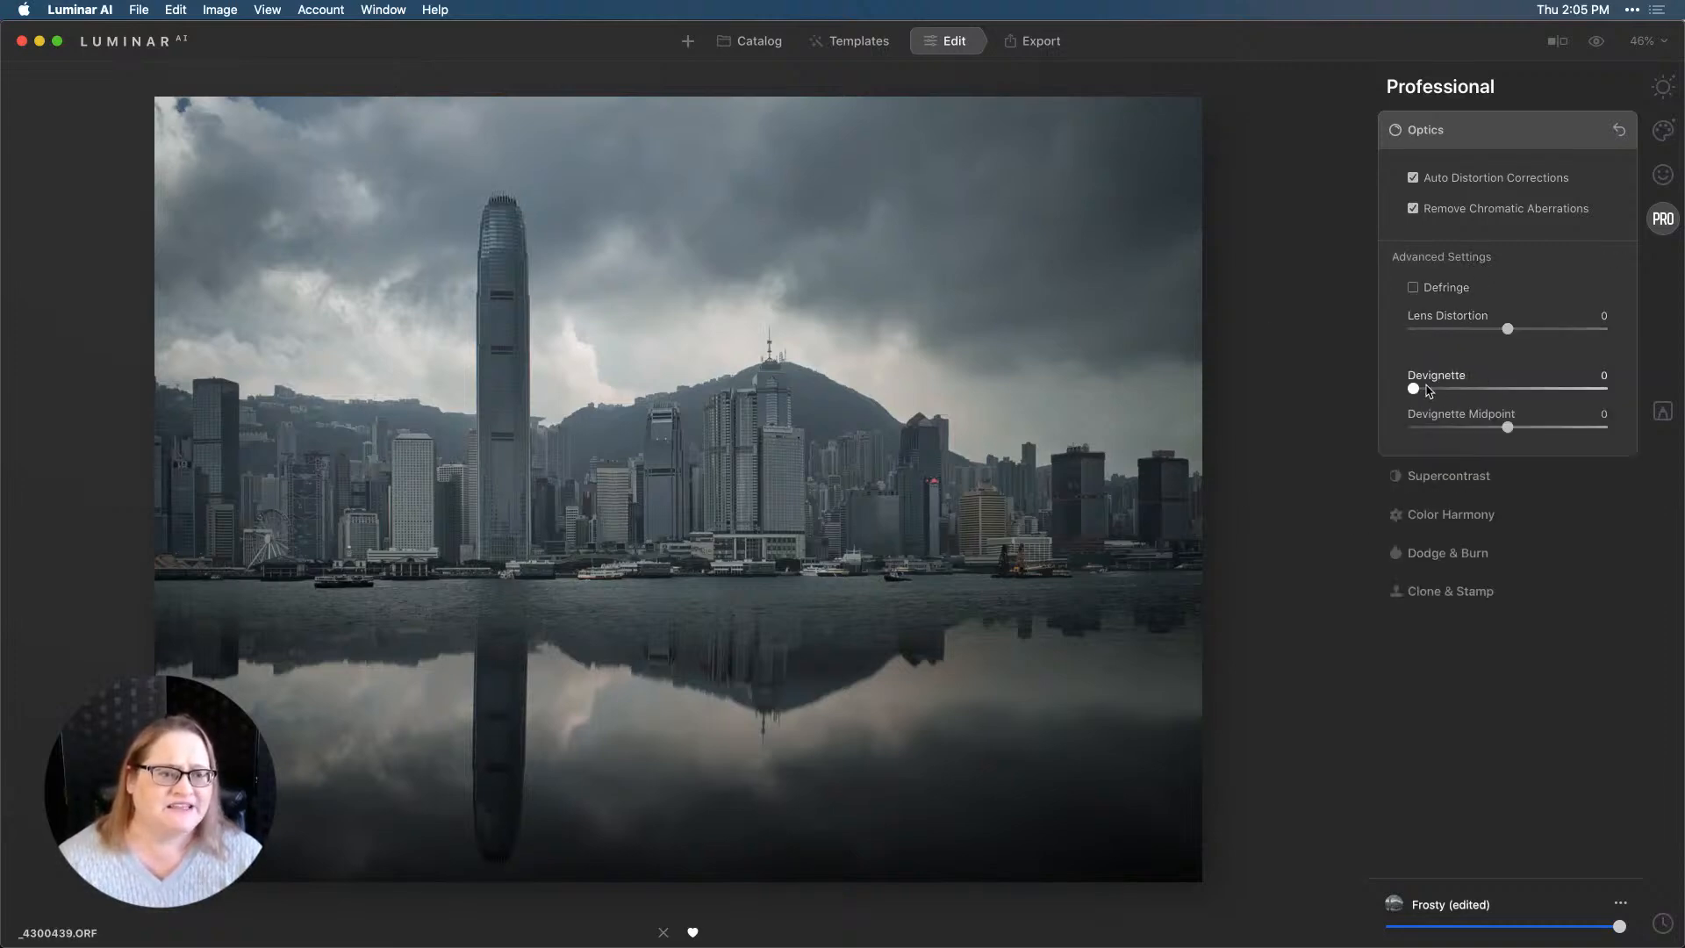
drag(1414, 388, 1528, 390)
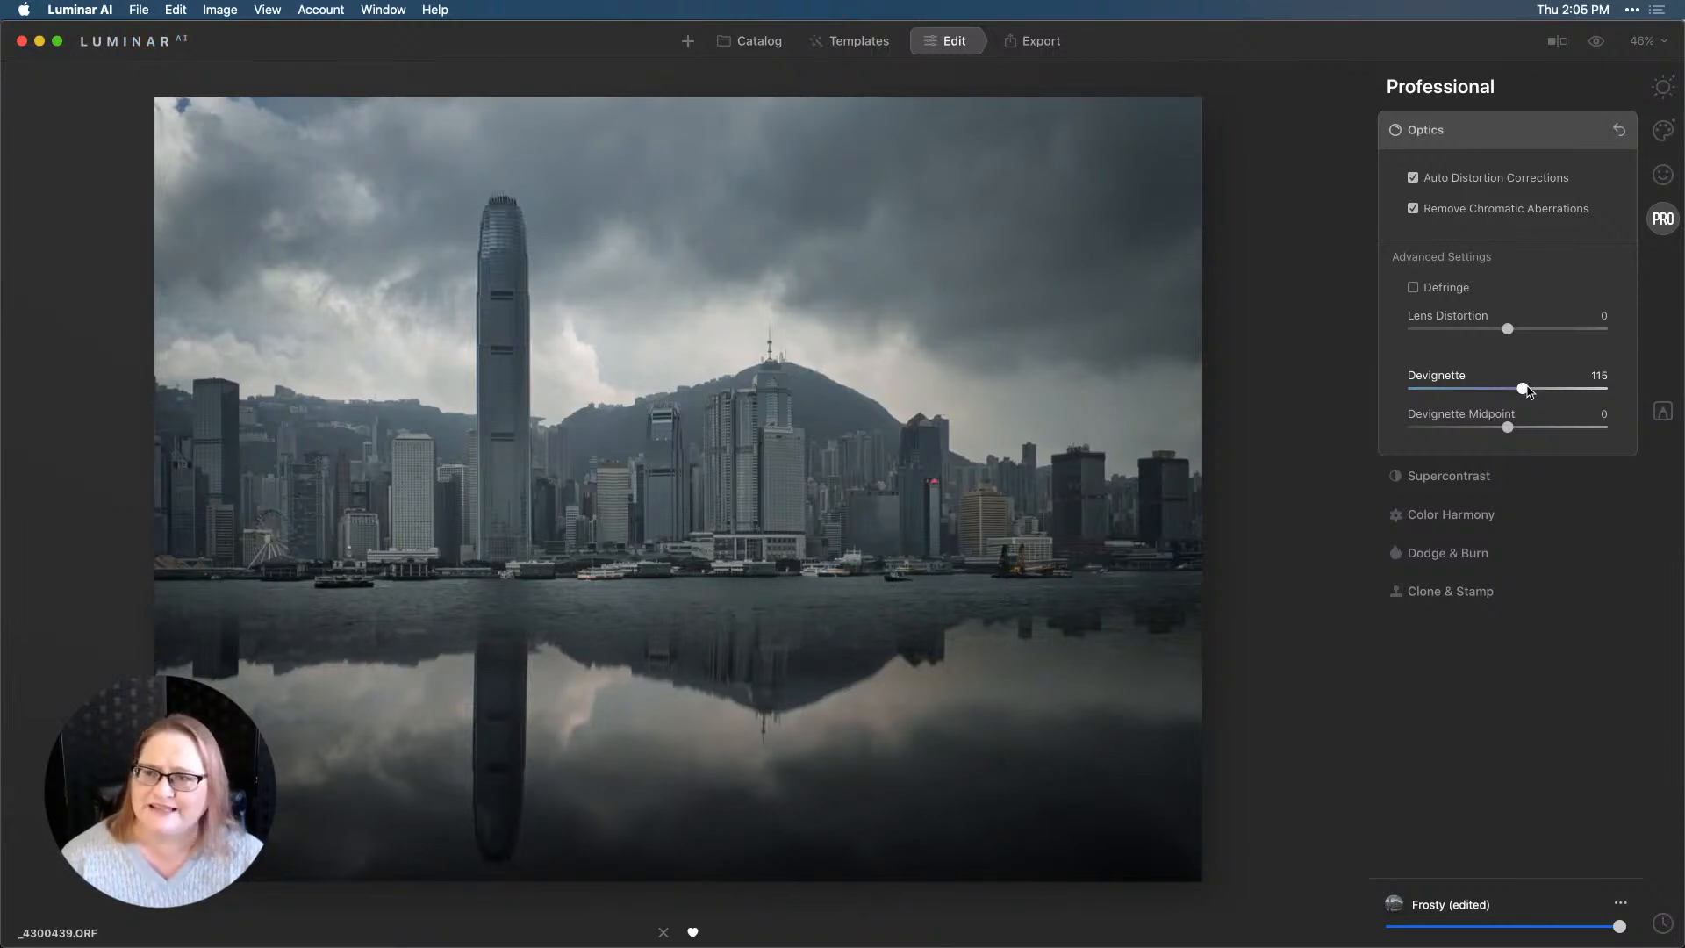
drag(1526, 391, 1454, 392)
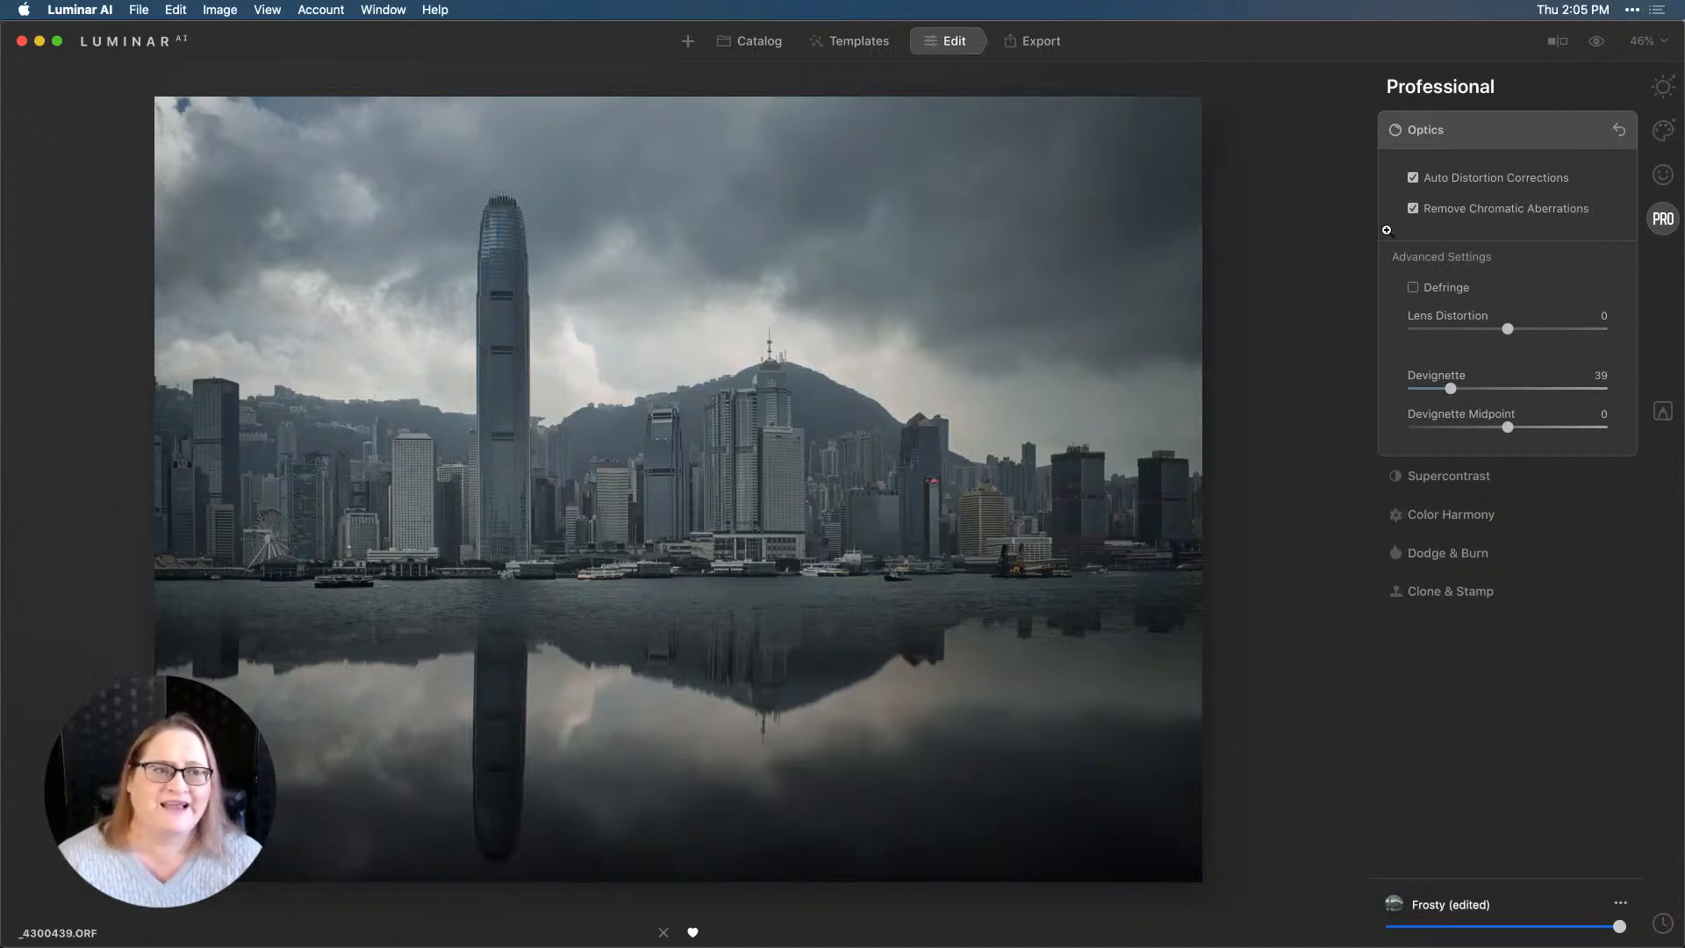
Raise the Accent amount in the Enhance tool to 90.
click(1662, 93)
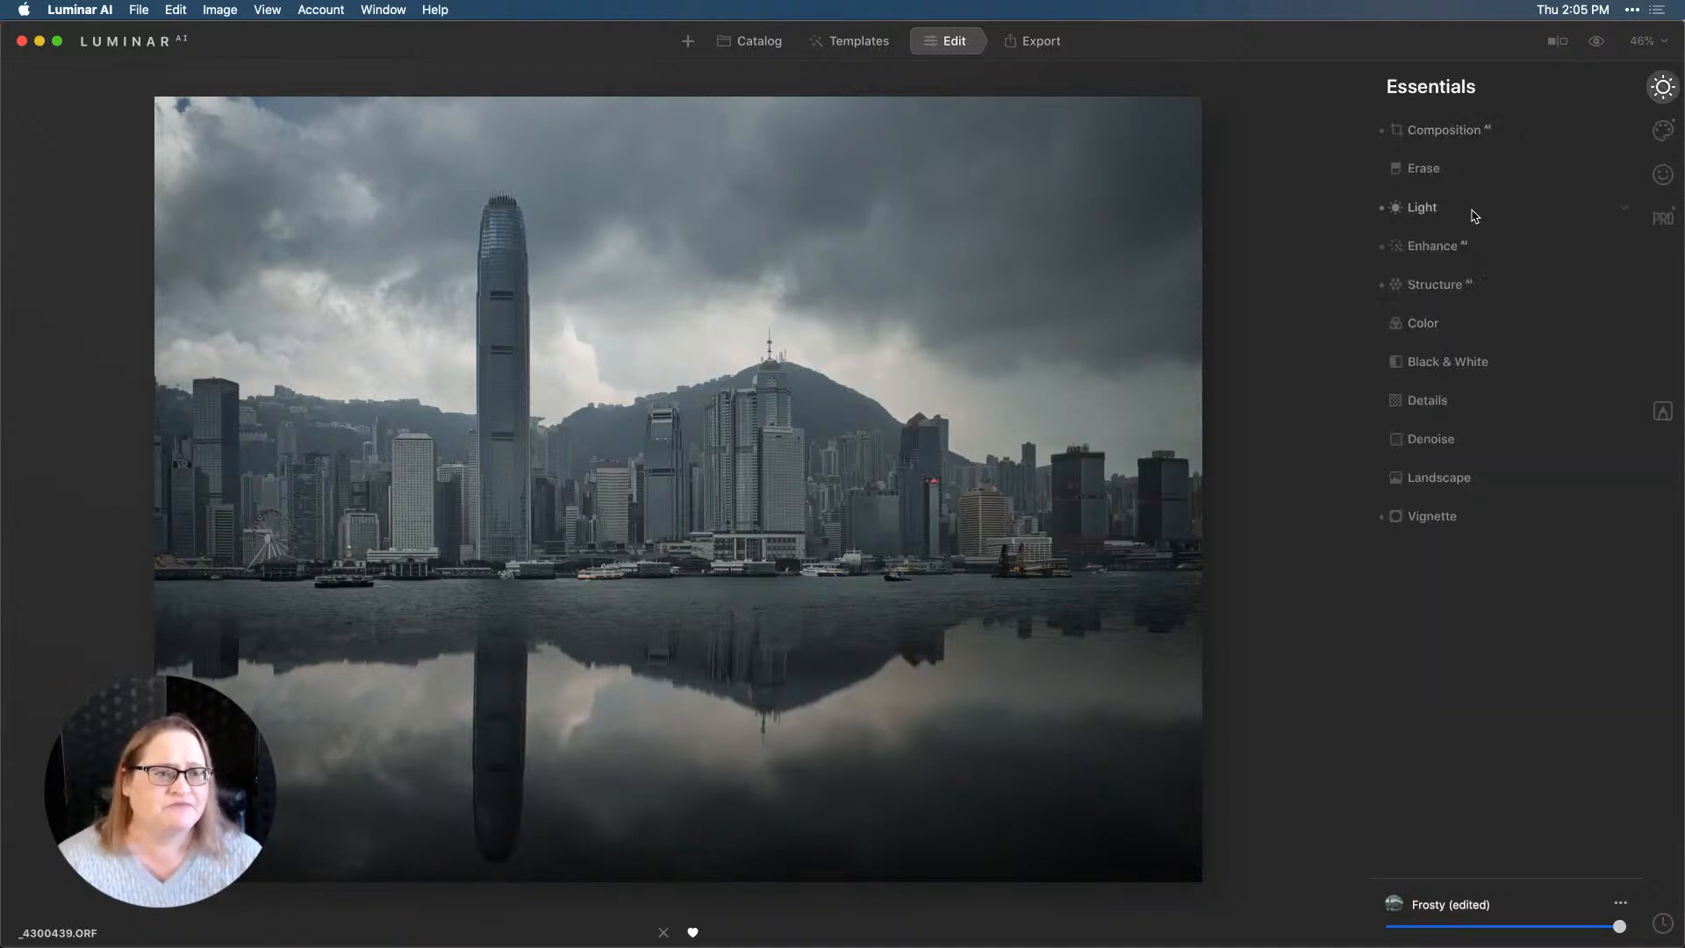
click(1461, 249)
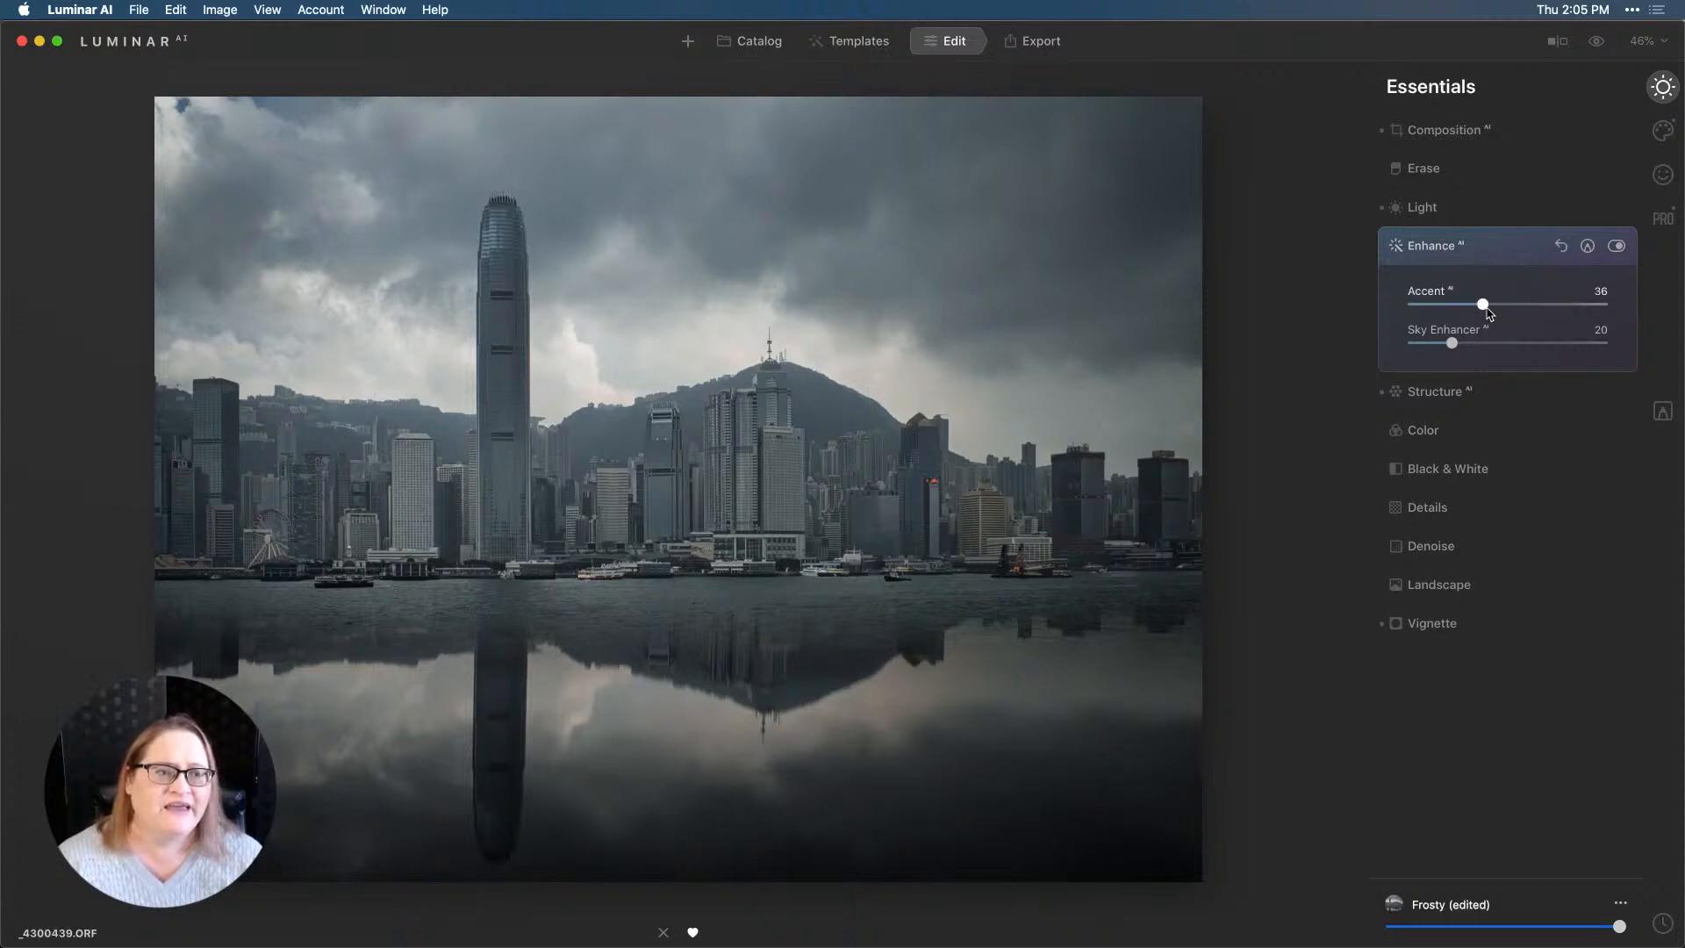
drag(1483, 303, 1586, 310)
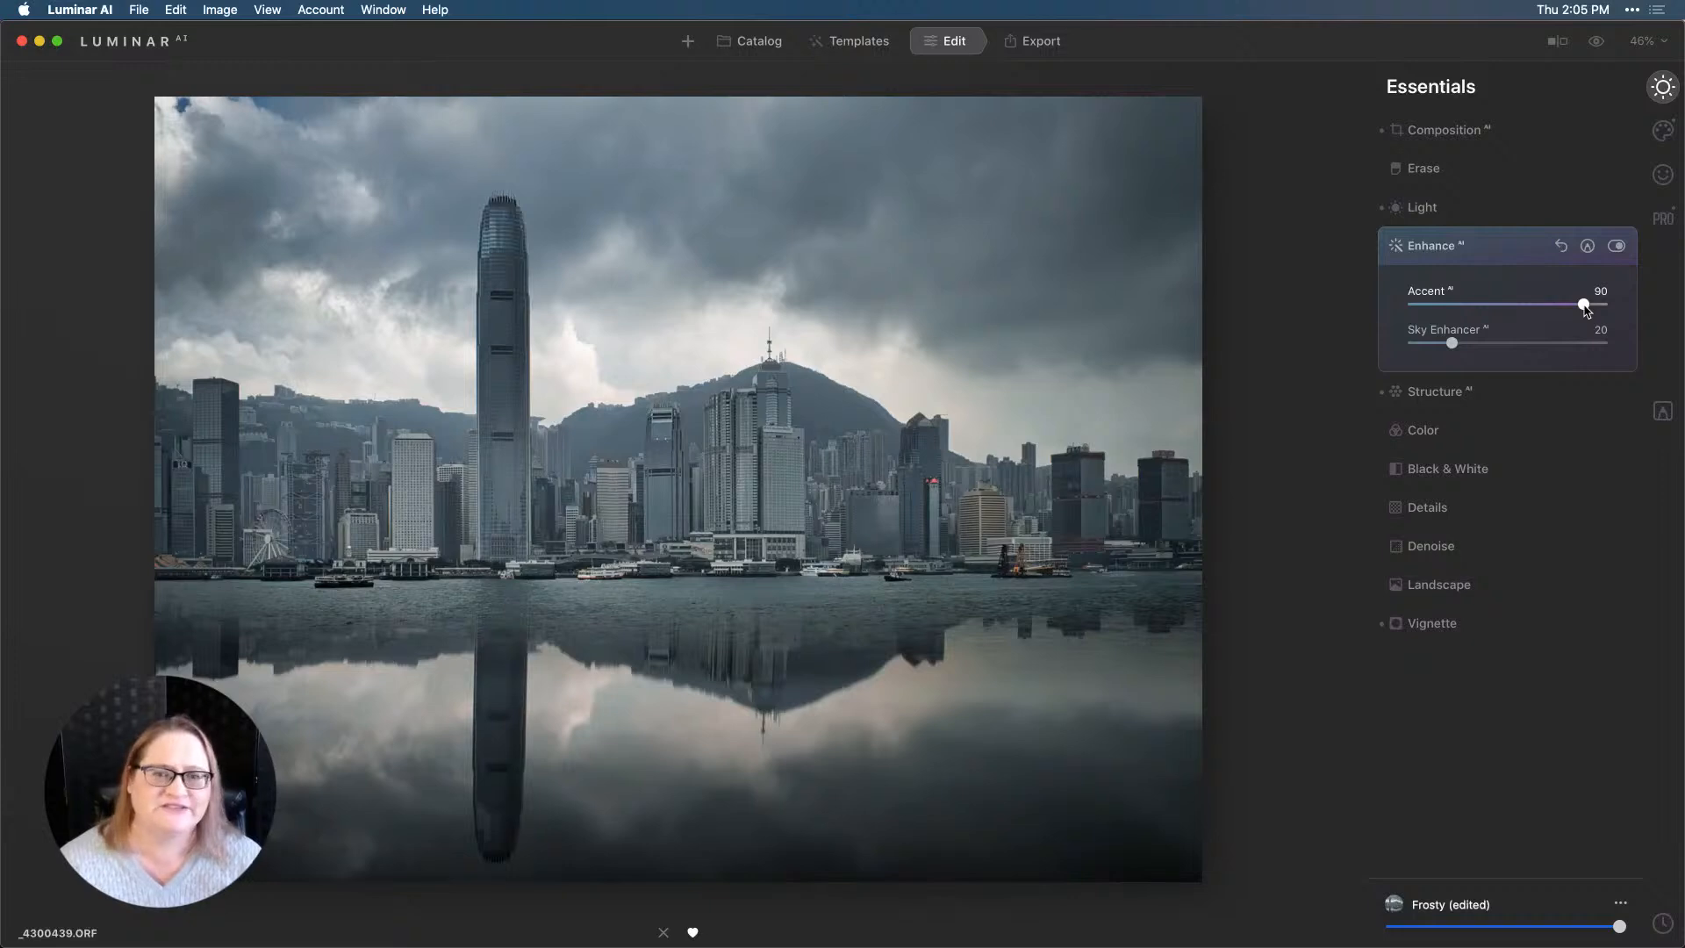
Set the Sky Enhancer to 27 and the Structure Amount to 55.
mouse_move(1452, 342)
mouse_down()
mouse_move(1508, 342)
mouse_move(1467, 345)
mouse_up()
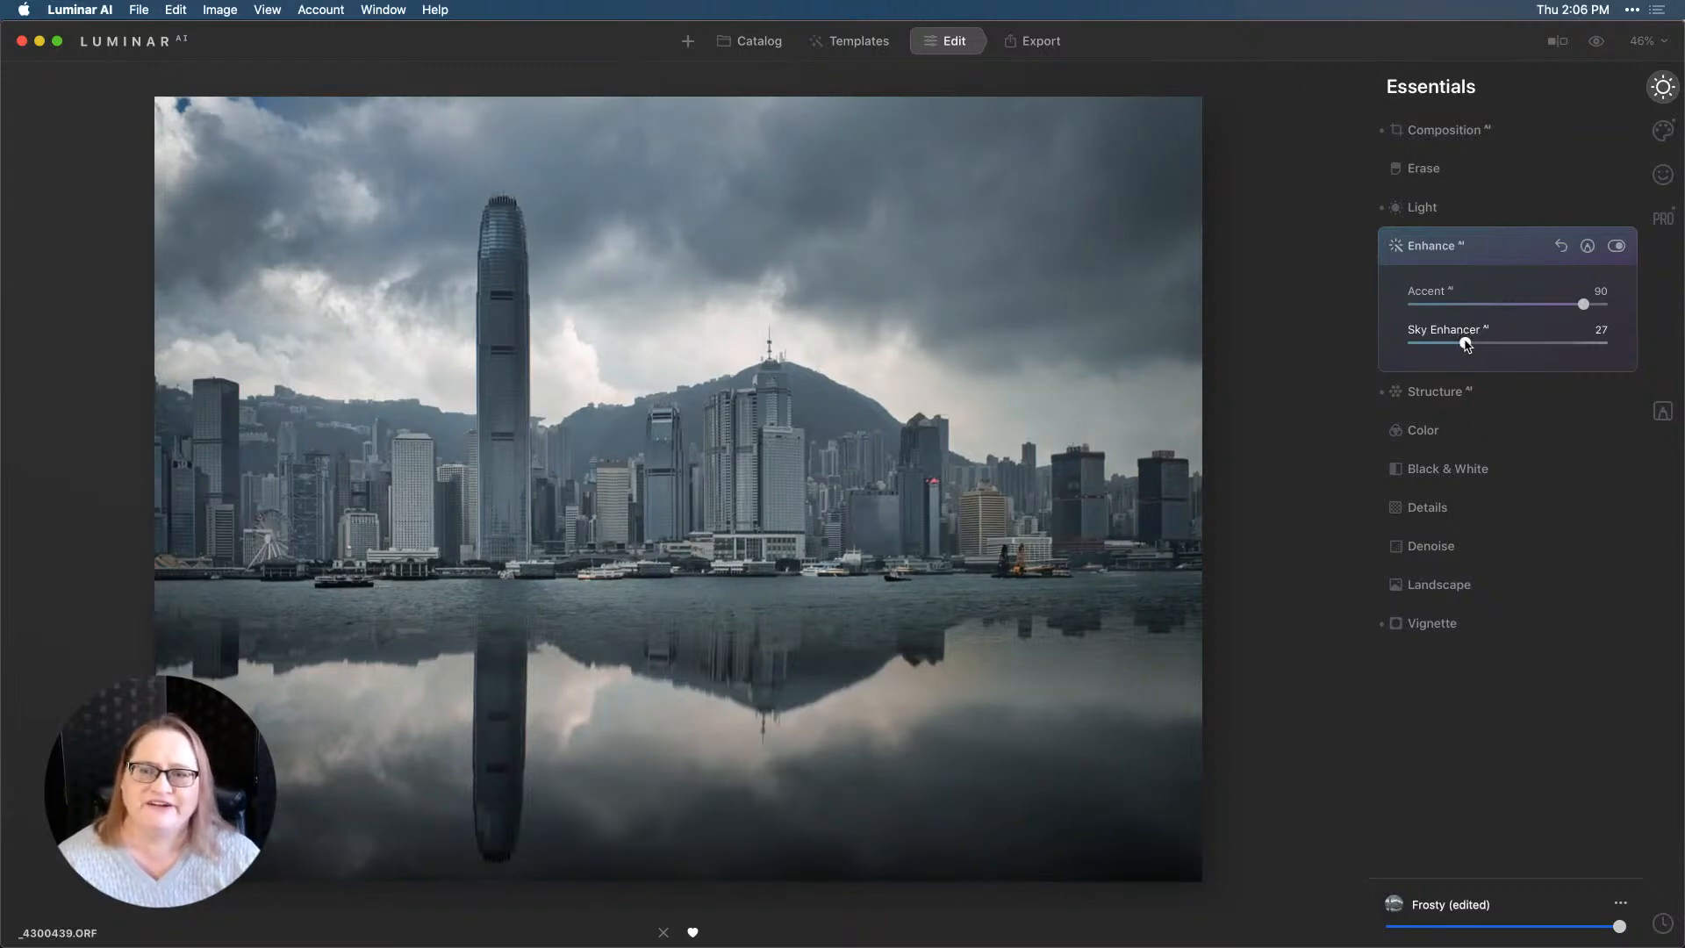
click(1448, 395)
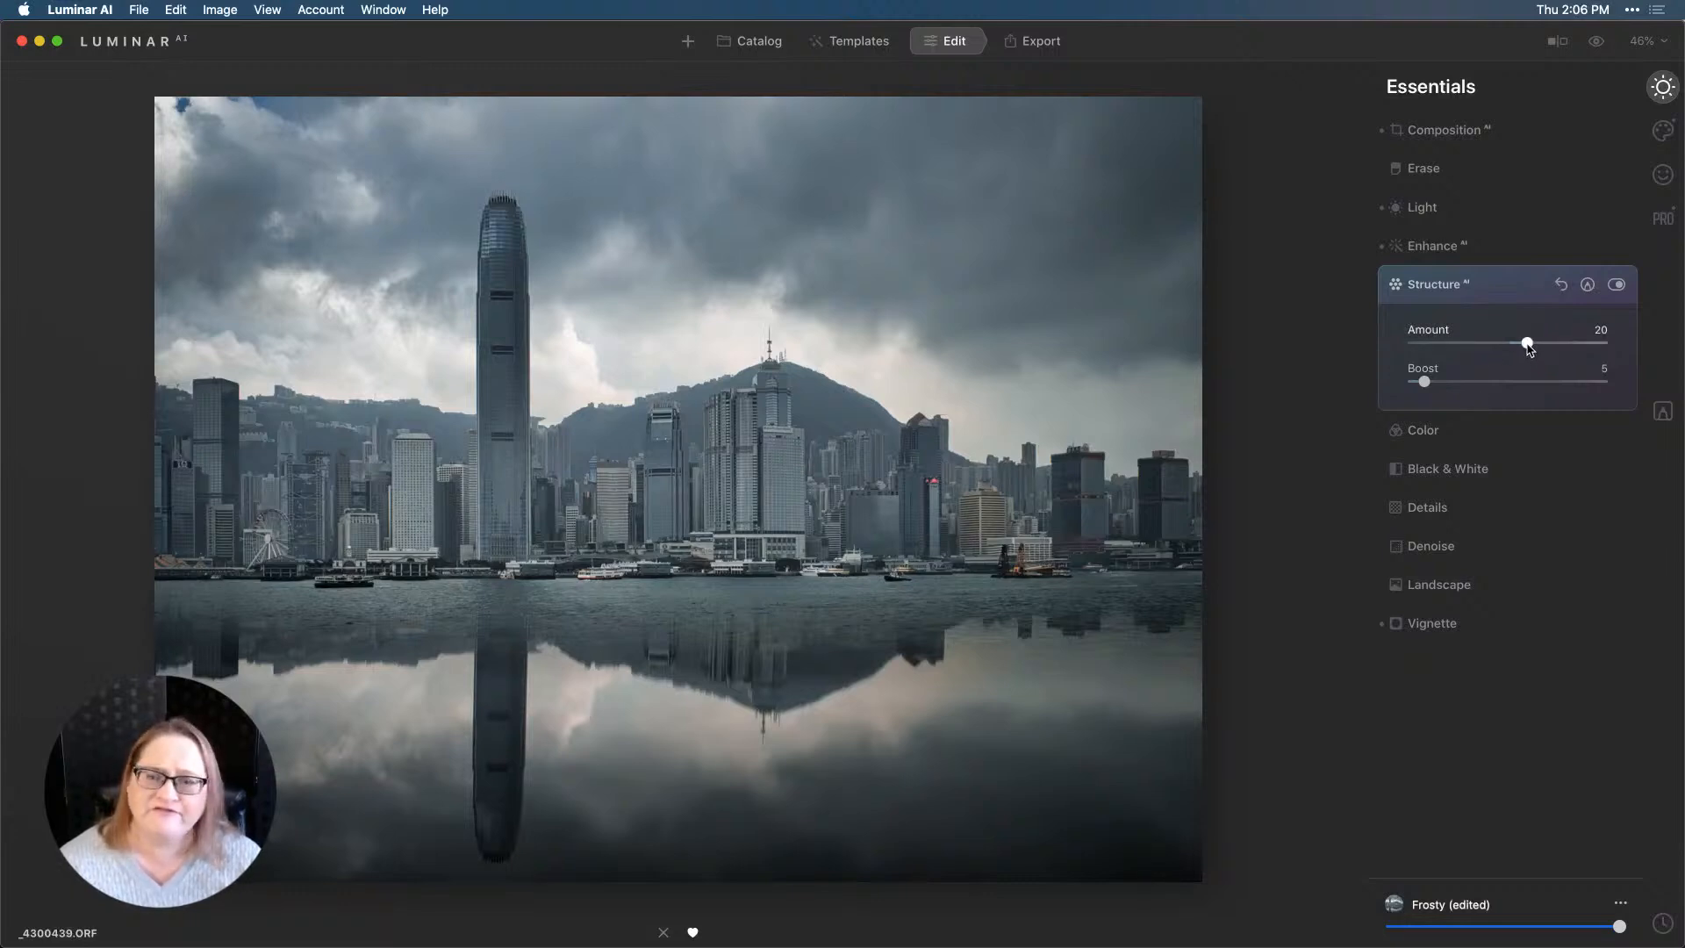
drag(1527, 344, 1559, 342)
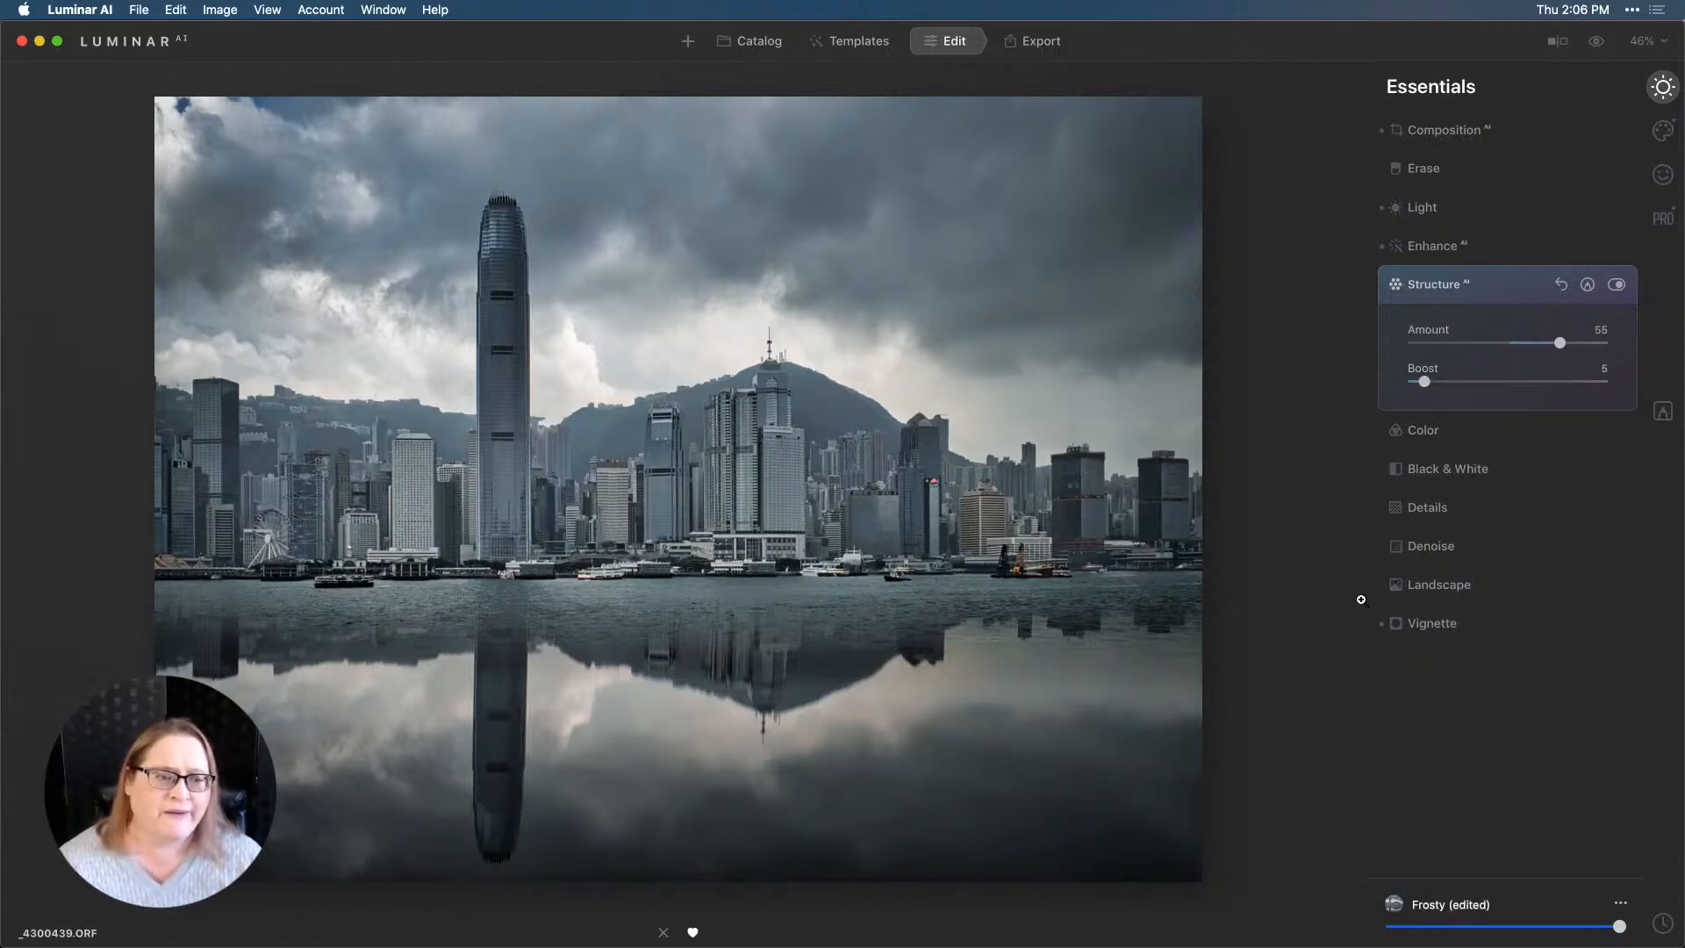
Set Dehaze to 25 in the Landscape tool and compare the edit with the original photo.
click(1402, 582)
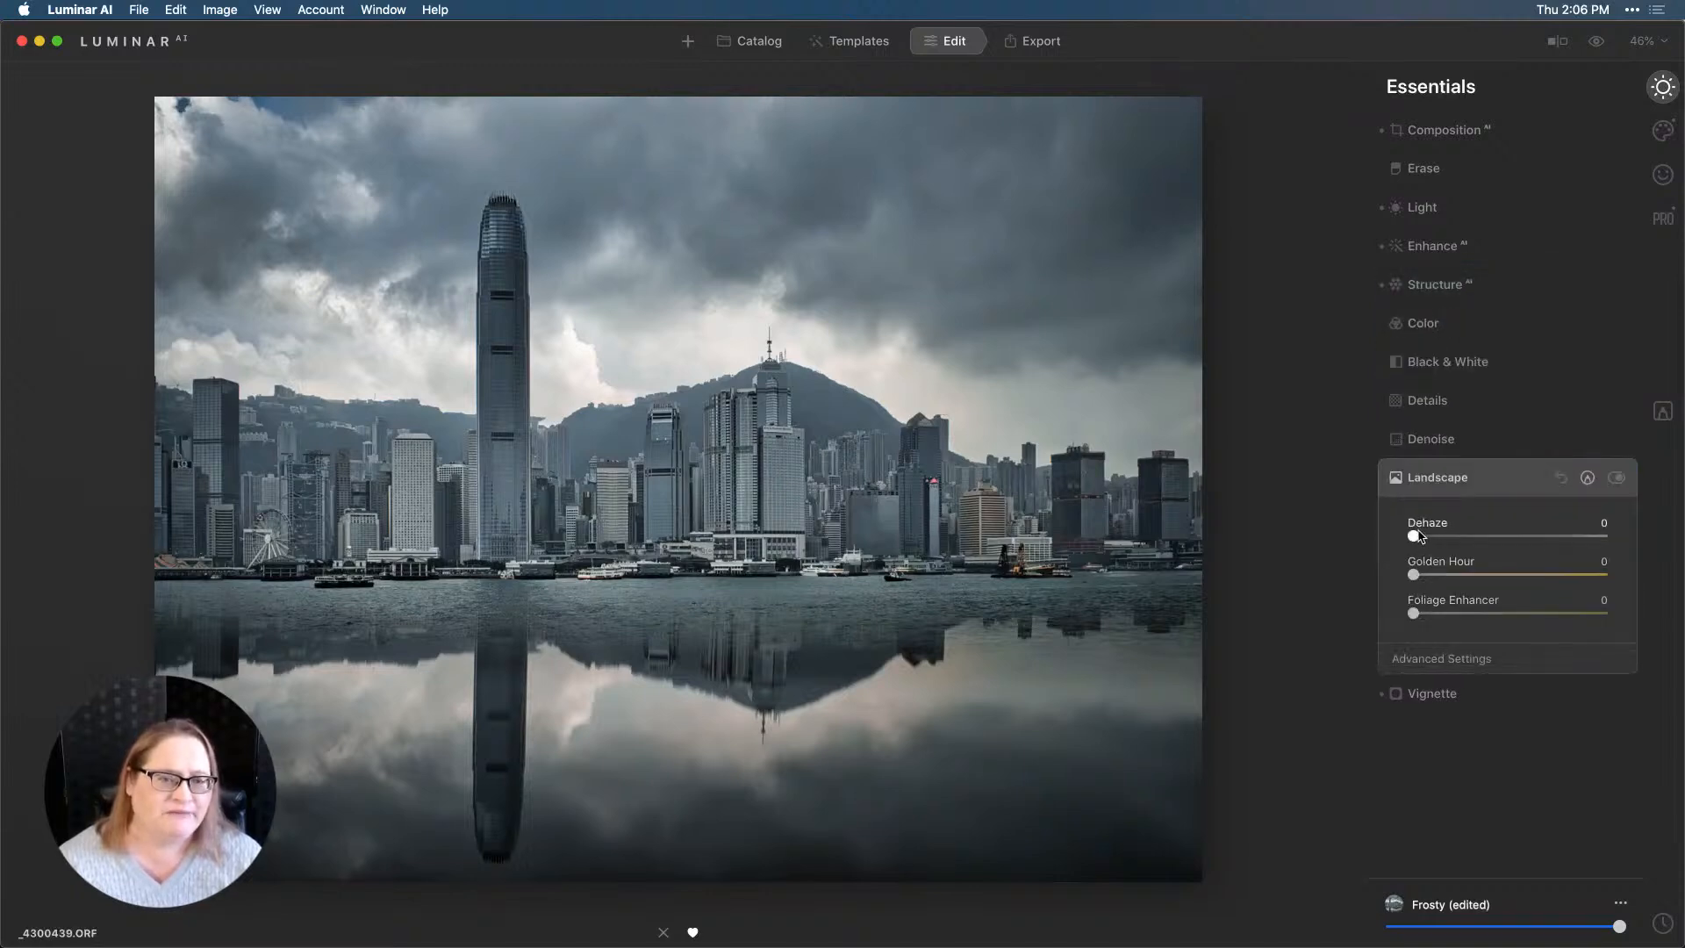
drag(1415, 536, 1468, 550)
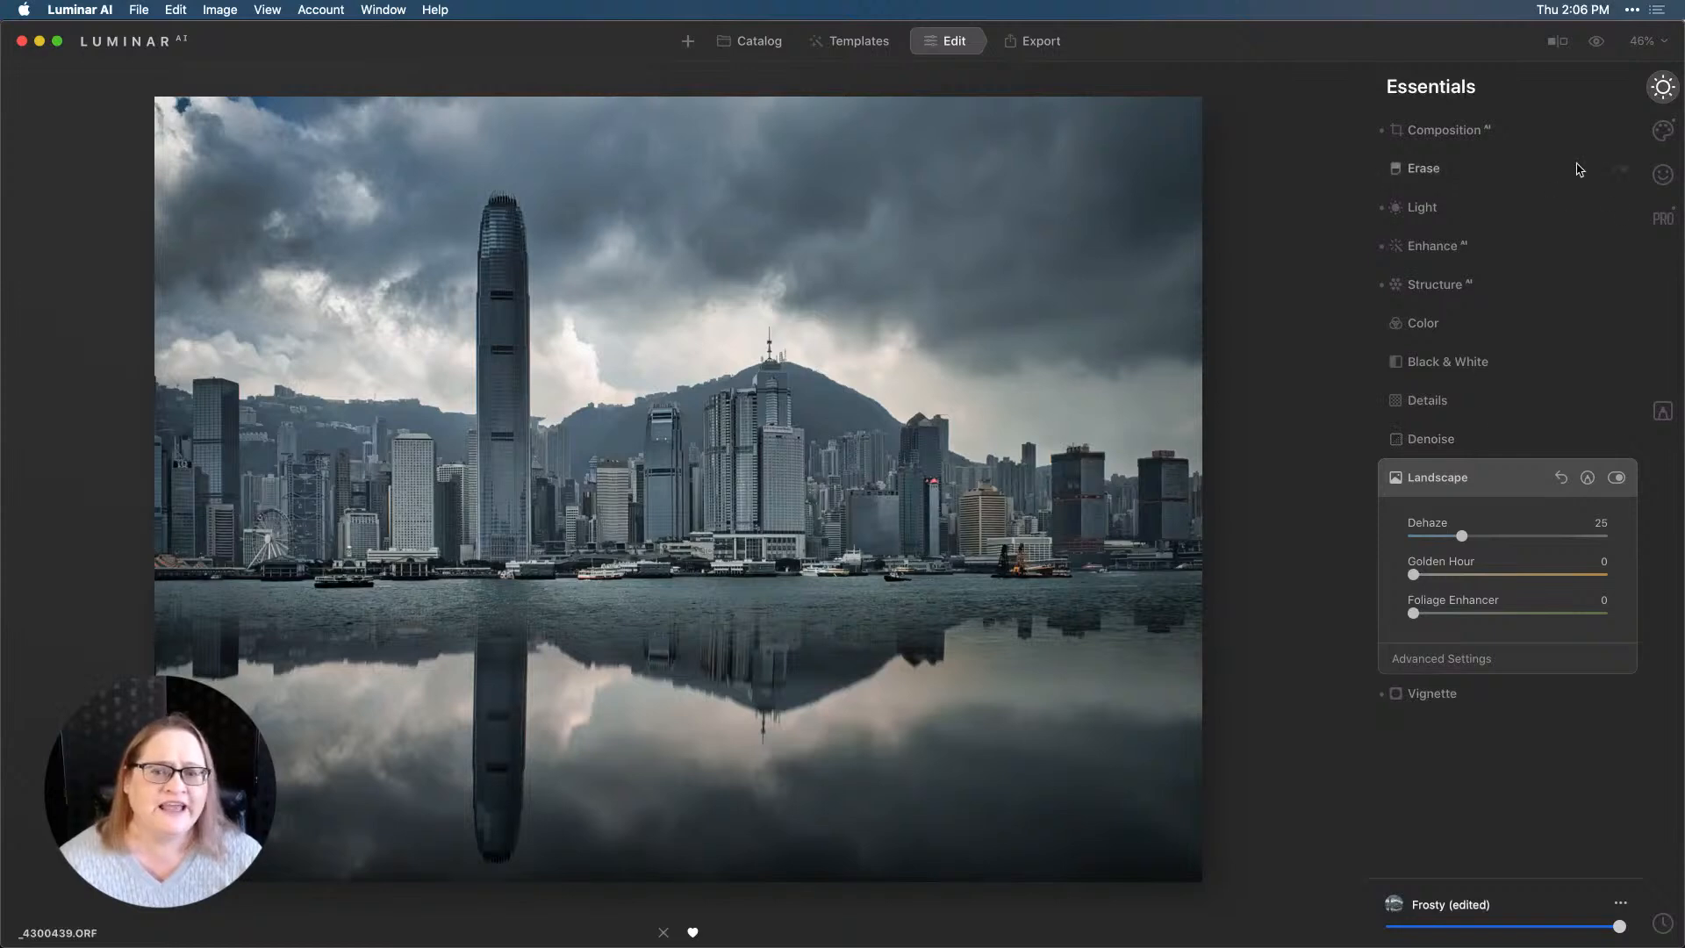
click(1597, 43)
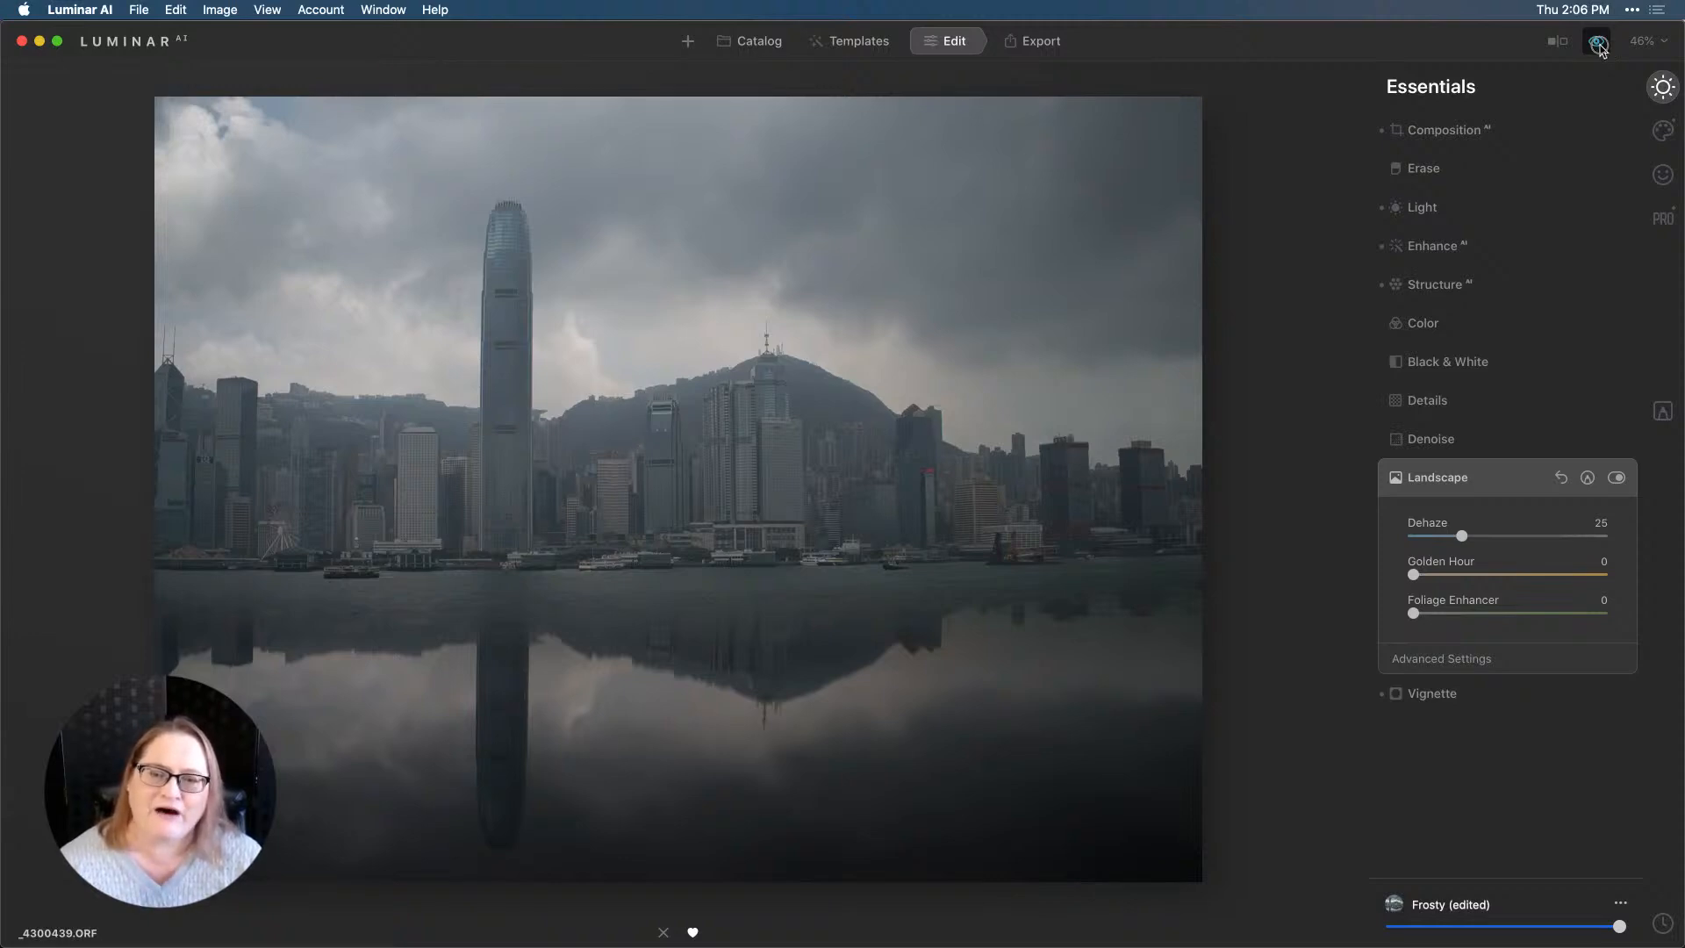
click(1599, 48)
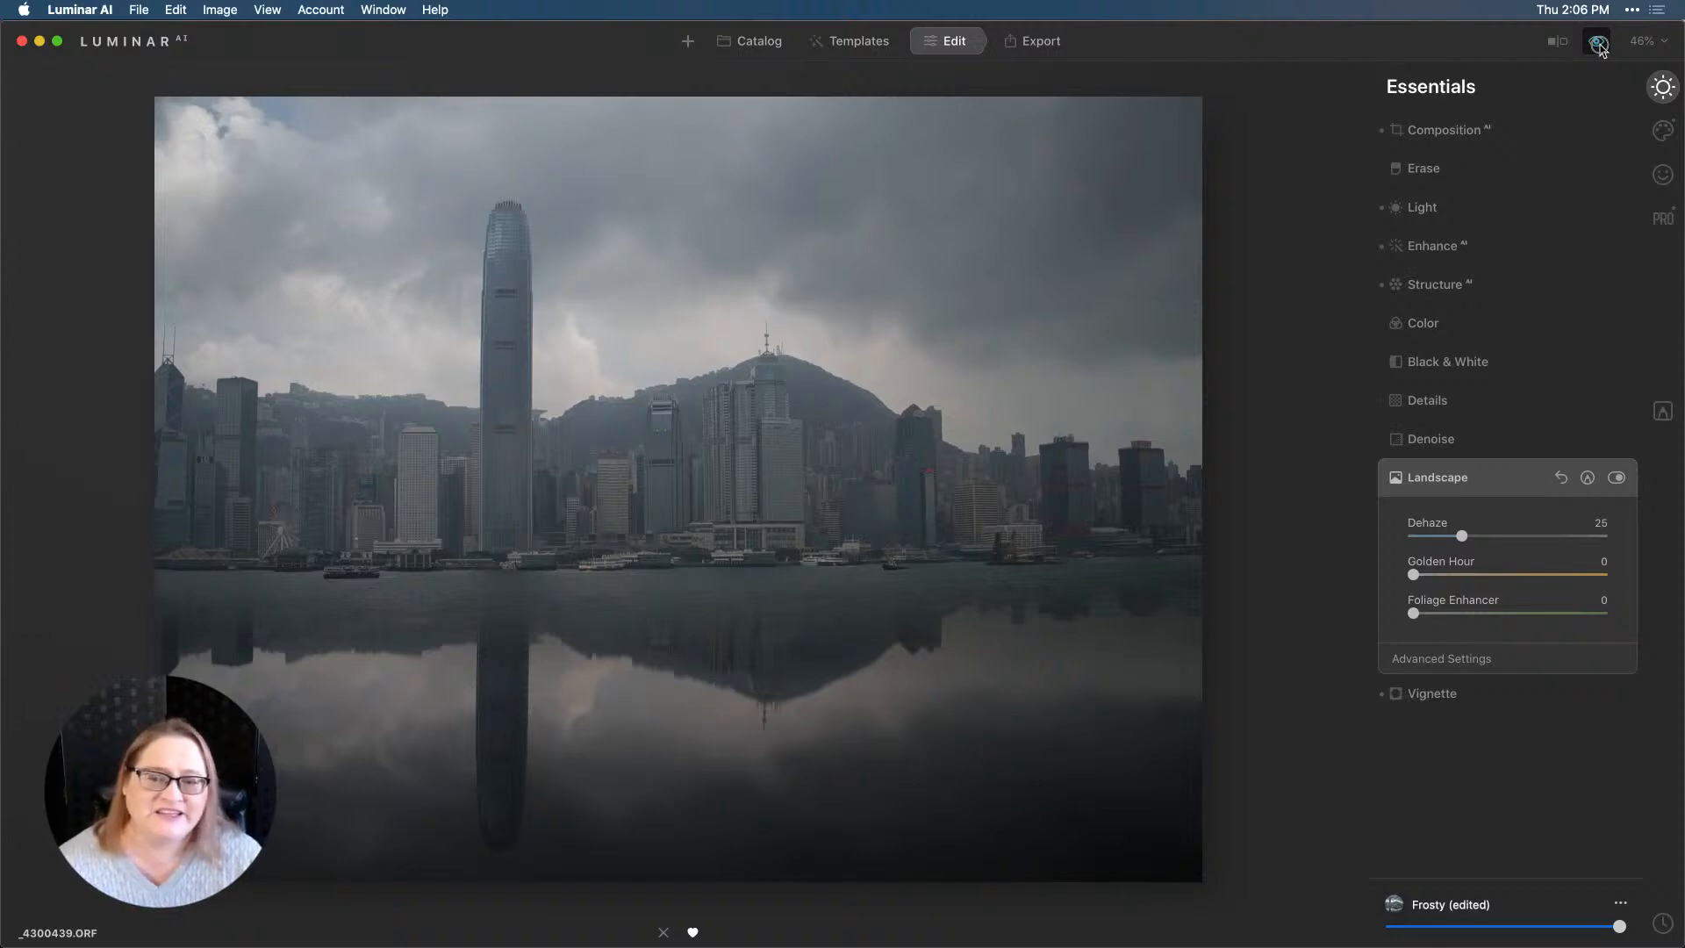
click(1598, 44)
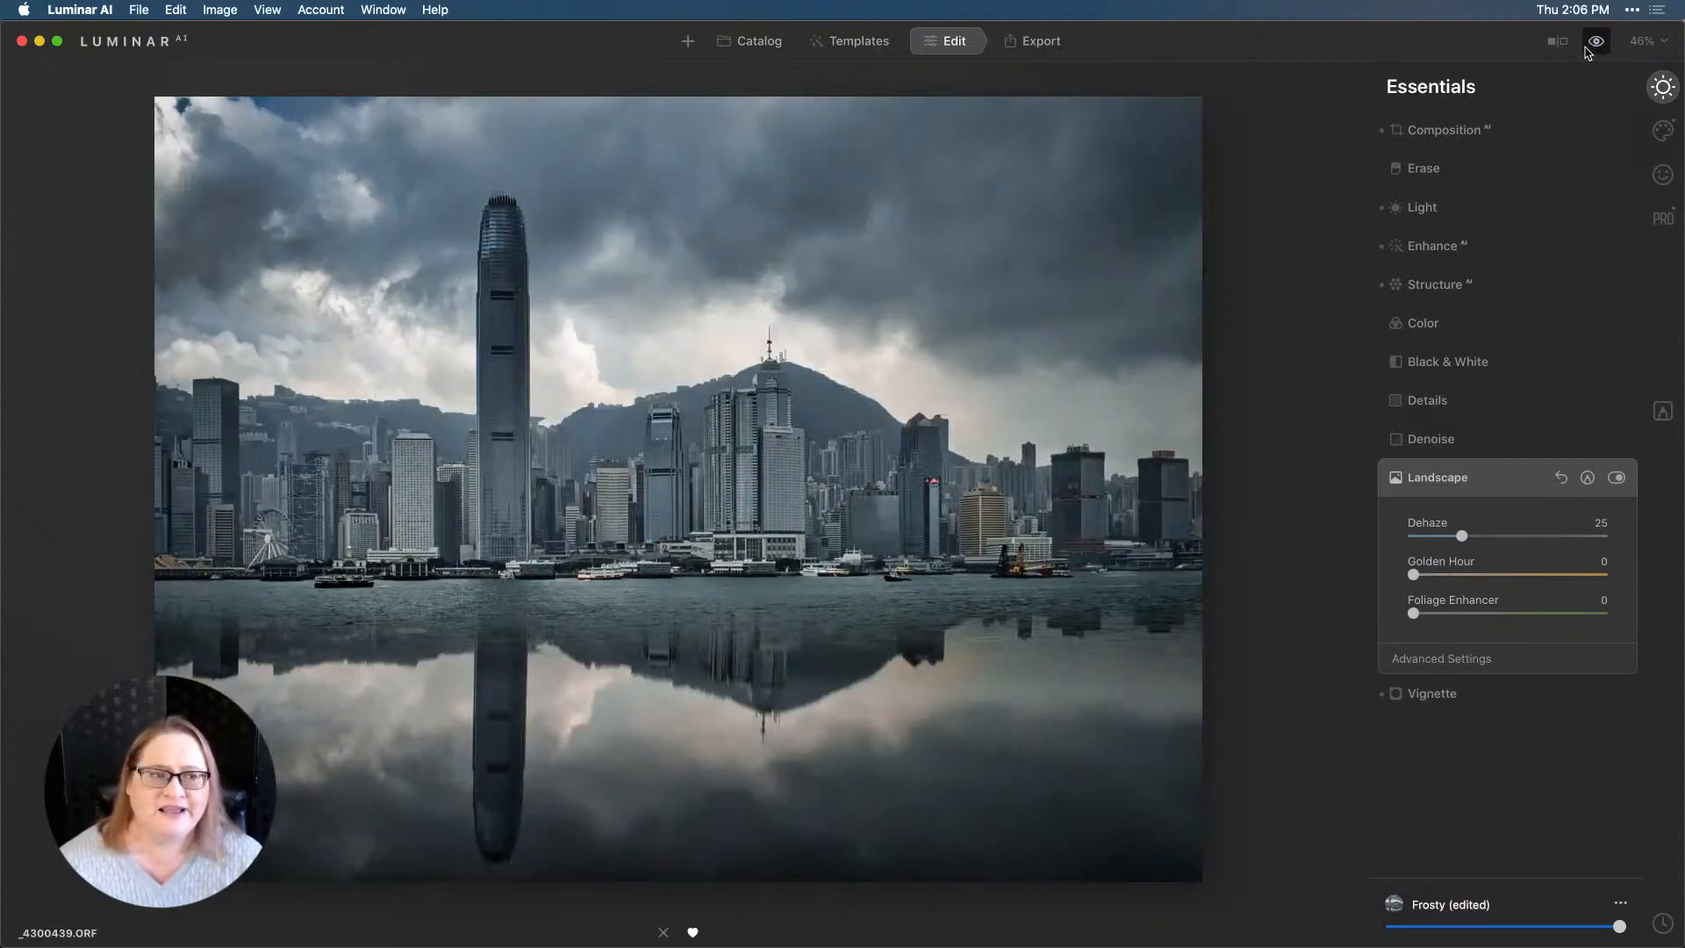
Adjust the Light tool to Exposure 0.74, Smart Contrast 19, Highlights -25 and Shadows 25.
click(1450, 207)
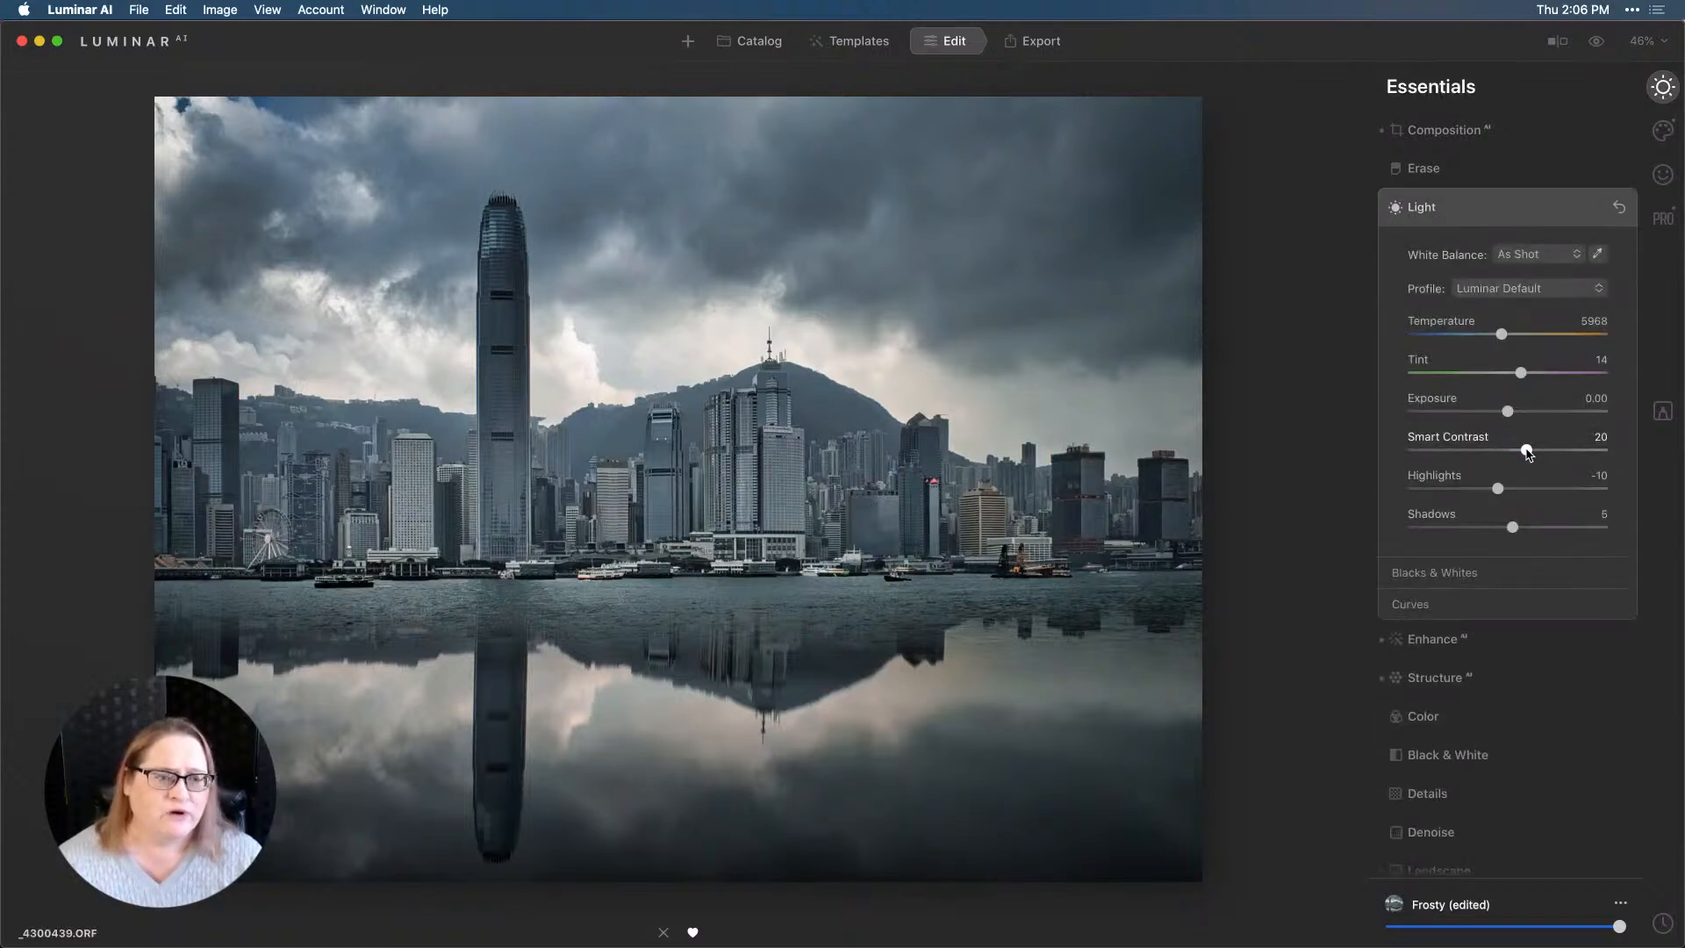
drag(1528, 452, 1523, 415)
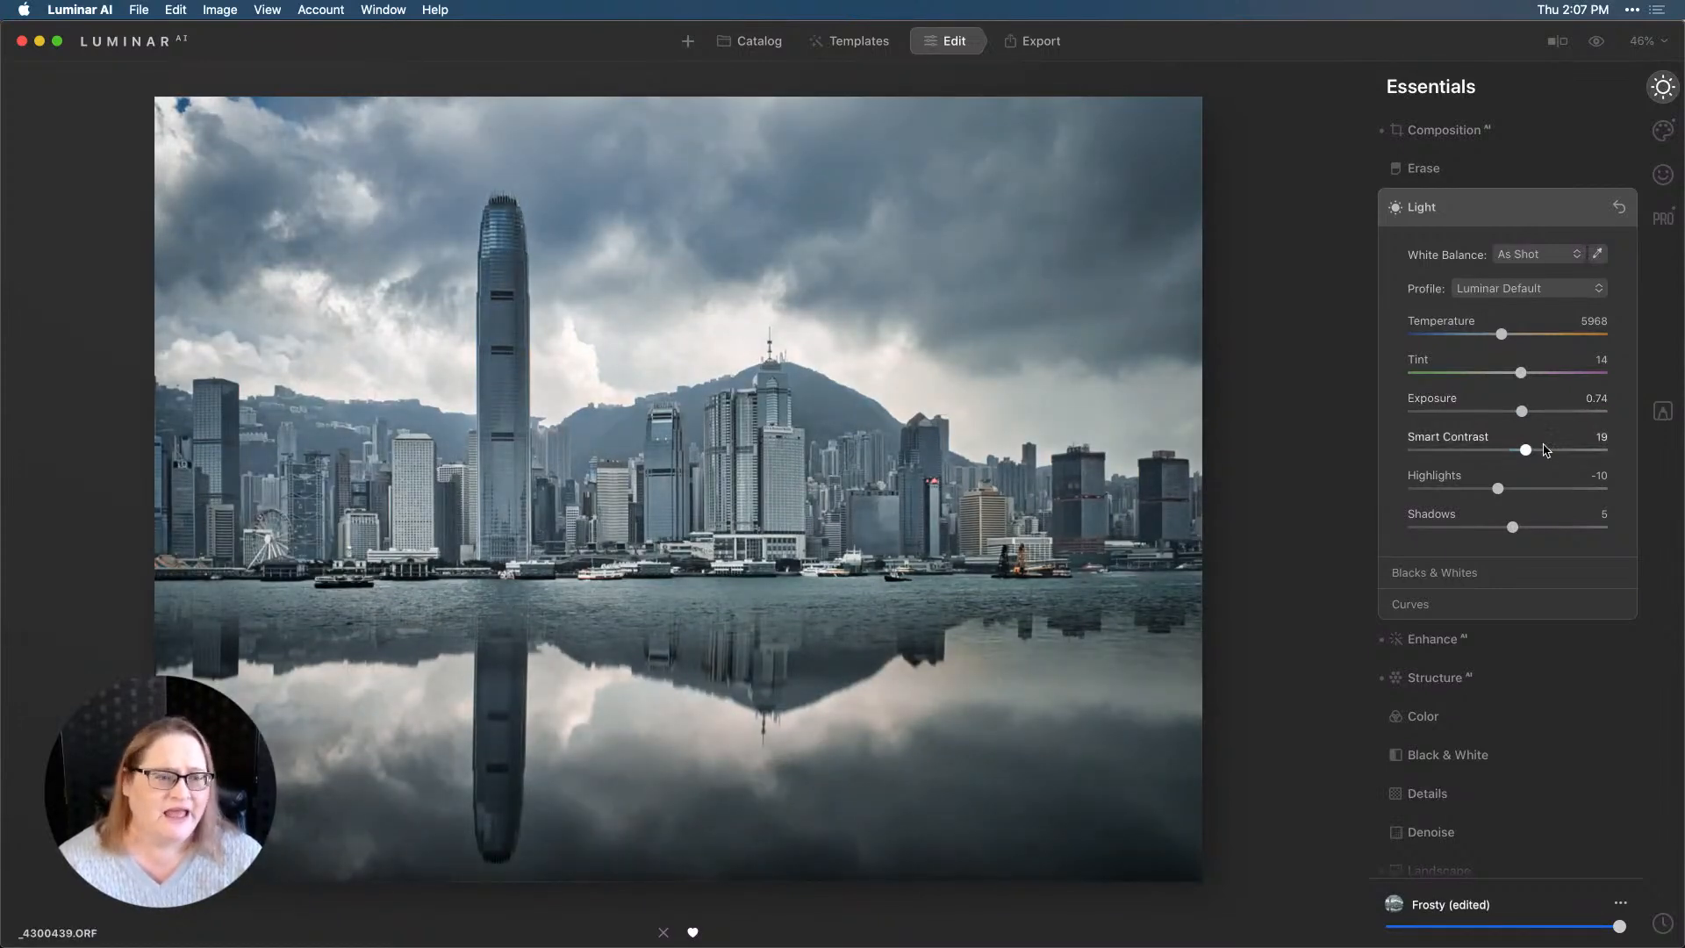
drag(1498, 488, 1531, 527)
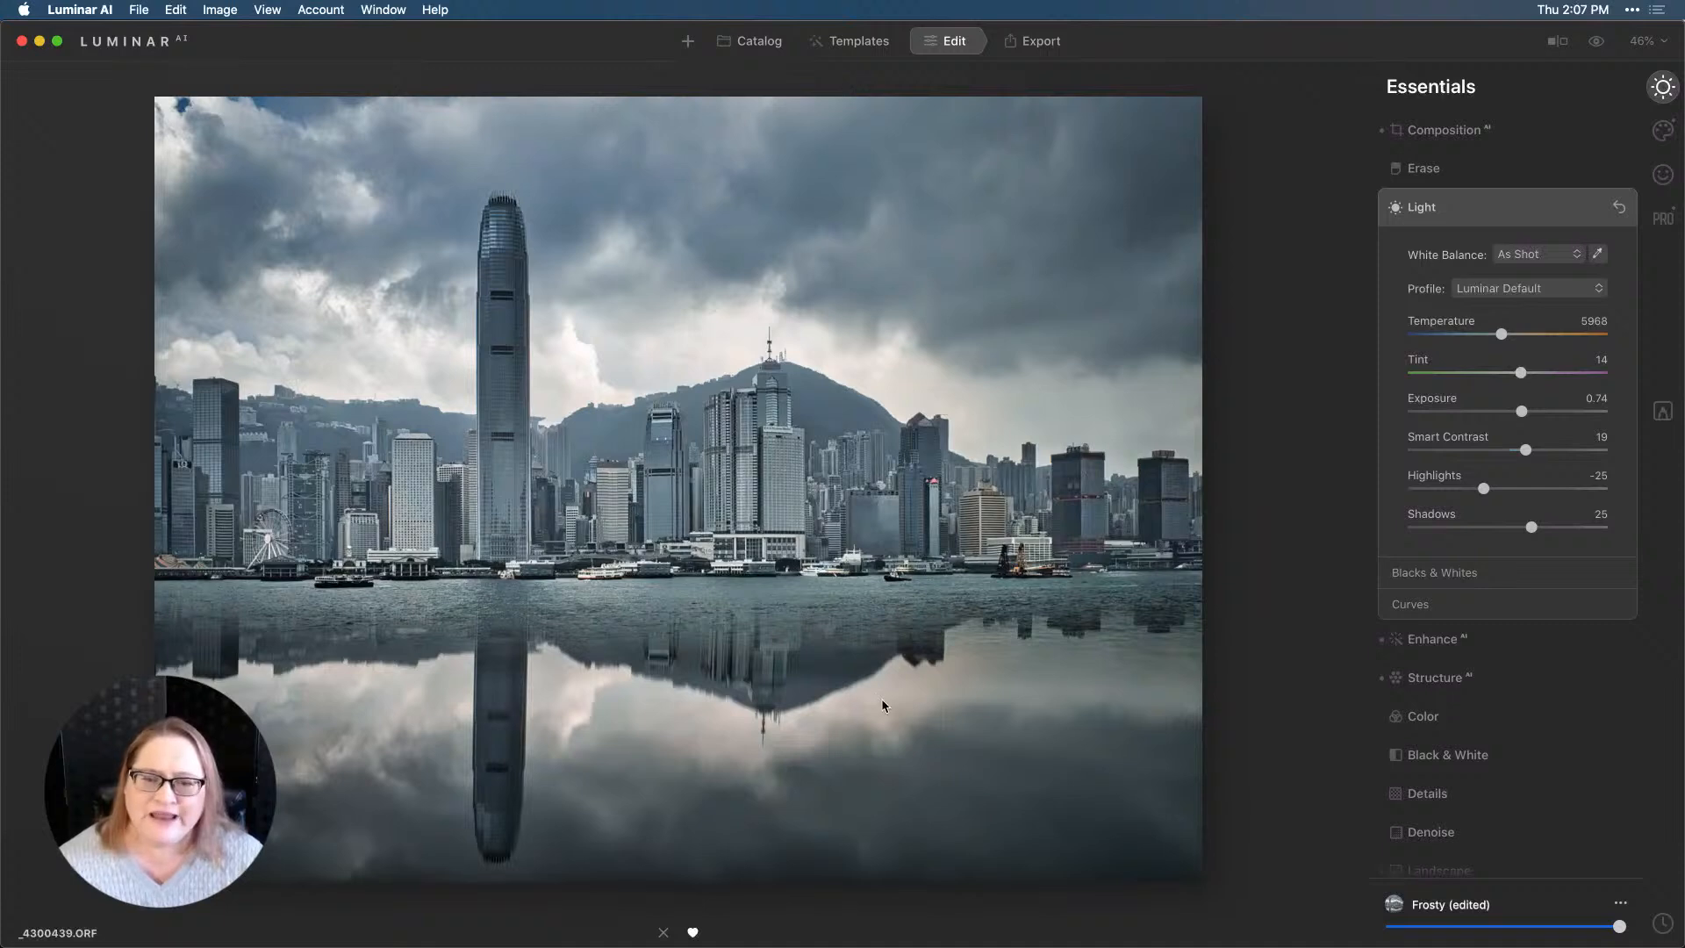
Inspect the buildings at 100% and set Luminosity Denoise to 41.
click(761, 453)
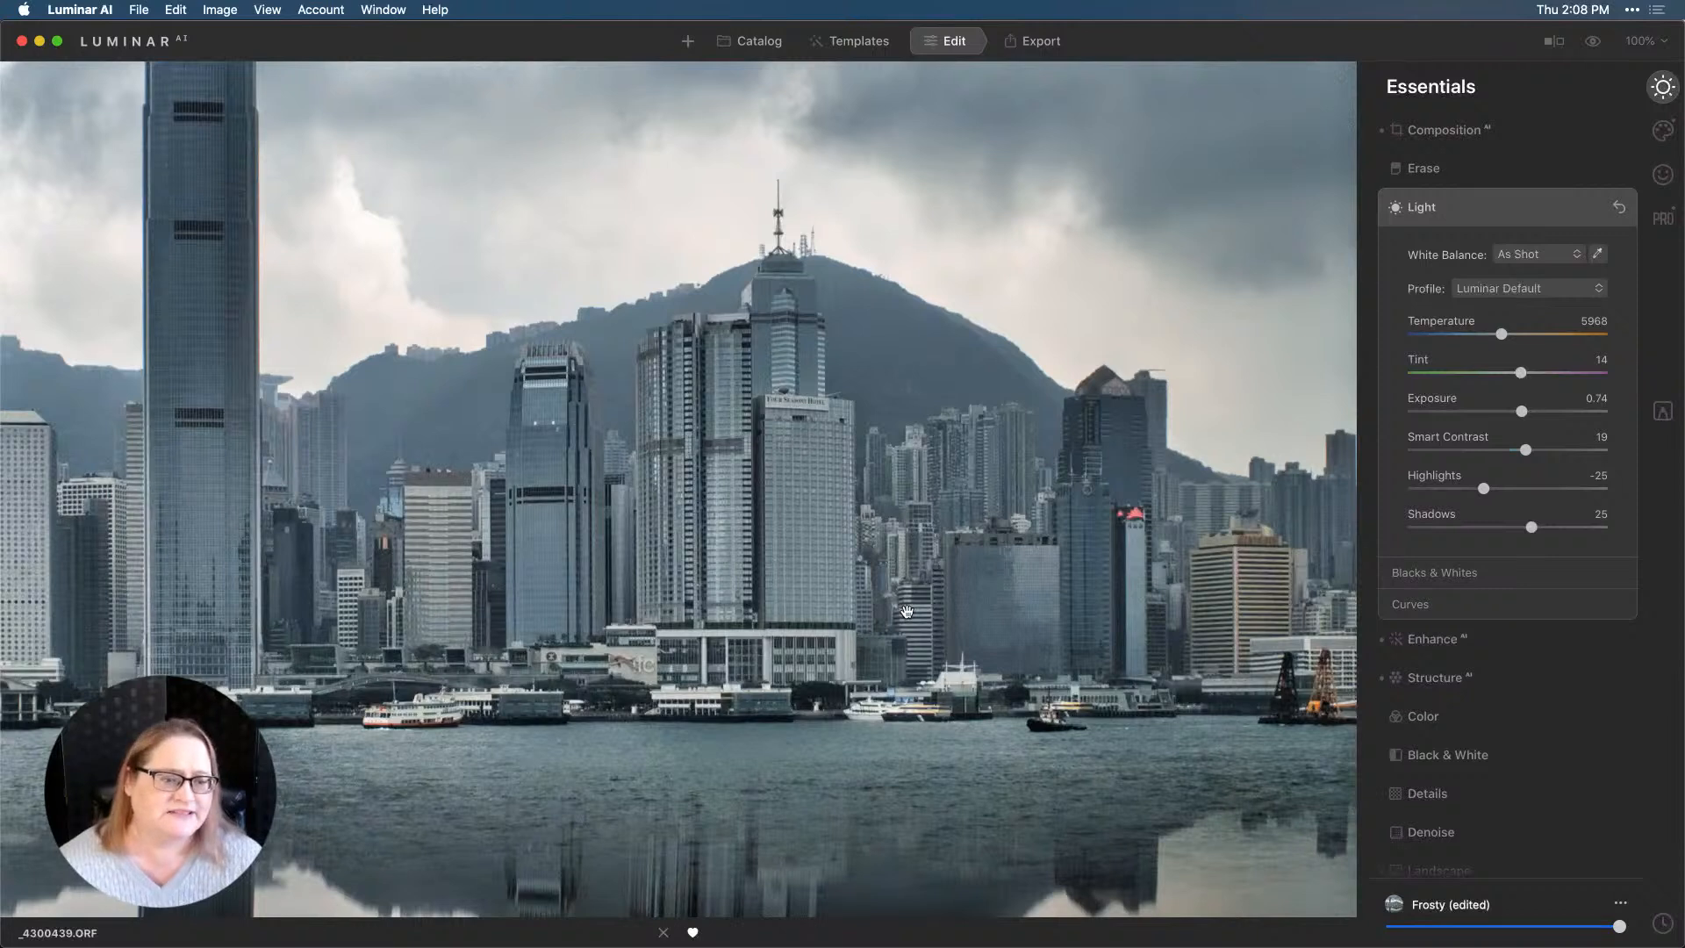
click(1431, 833)
drag(1414, 498, 1495, 501)
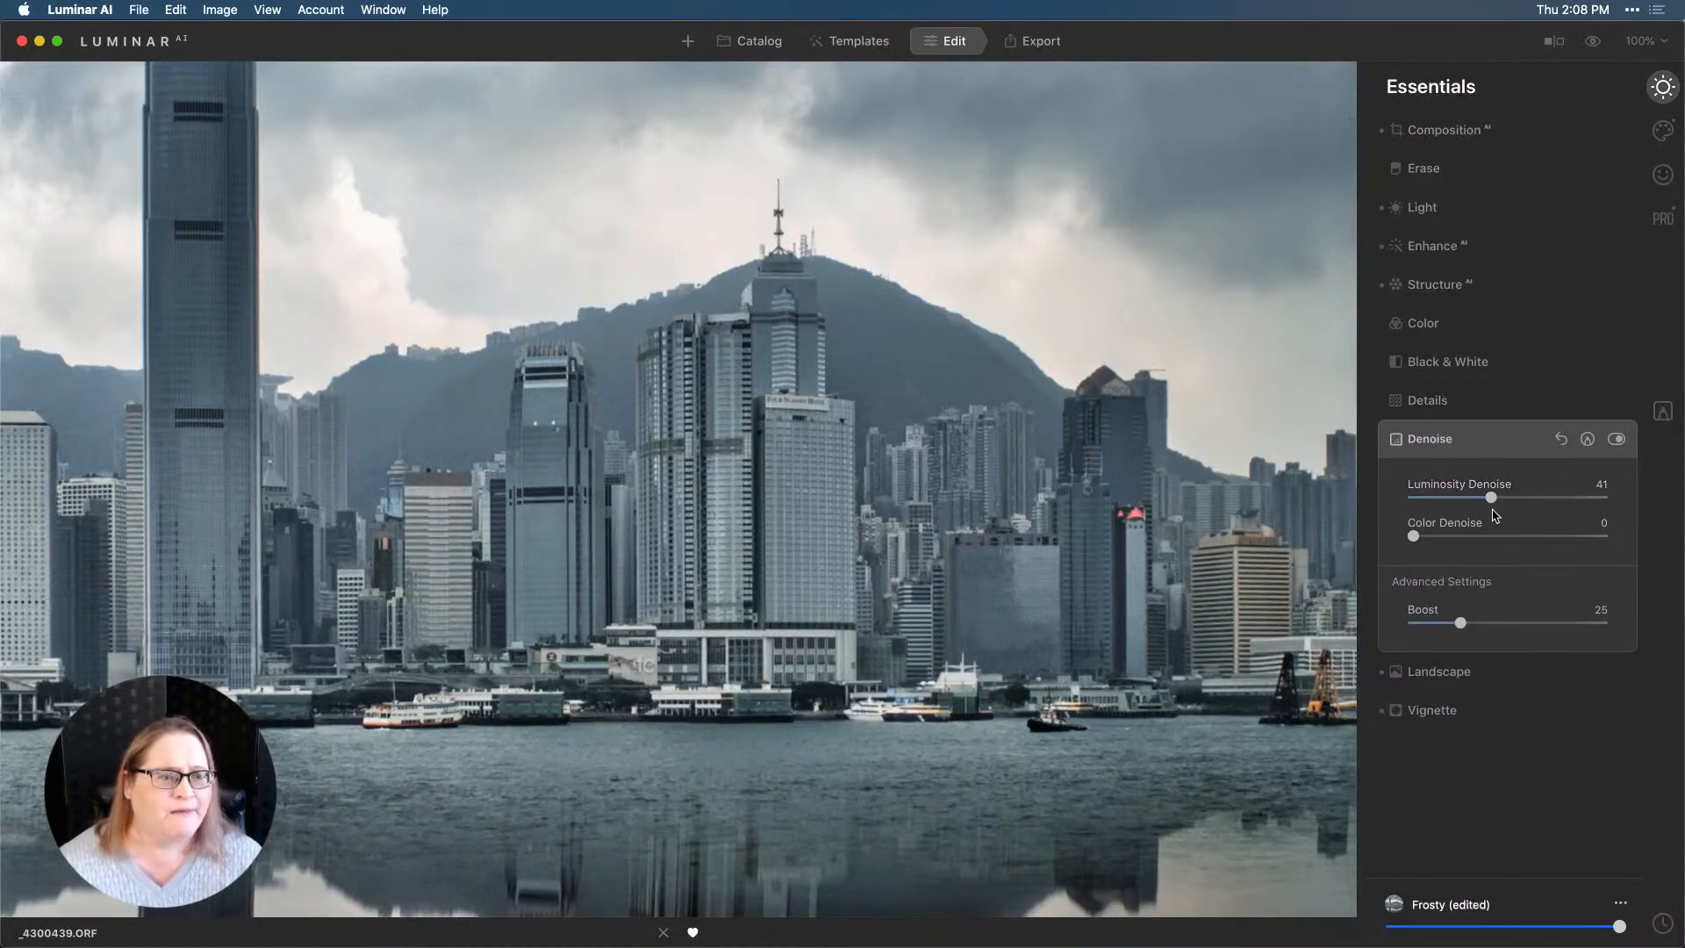
Set Medium Details to 11, Large Details to 8 and Sharpen to 25 in the Details tool.
click(1446, 402)
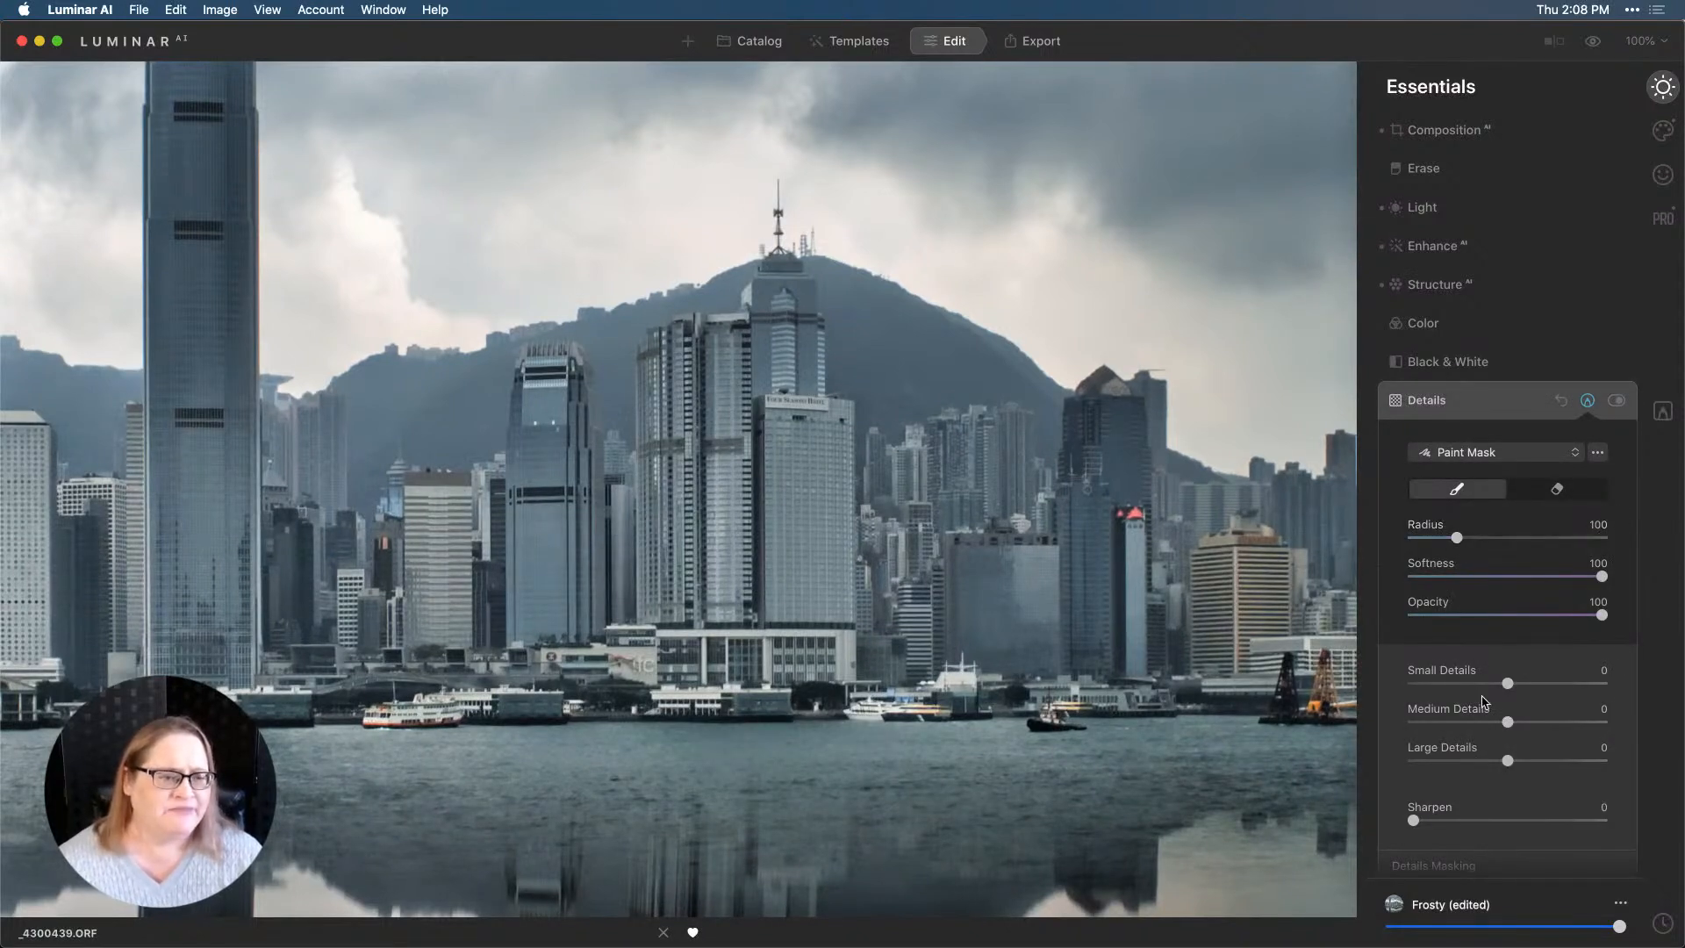
click(1589, 401)
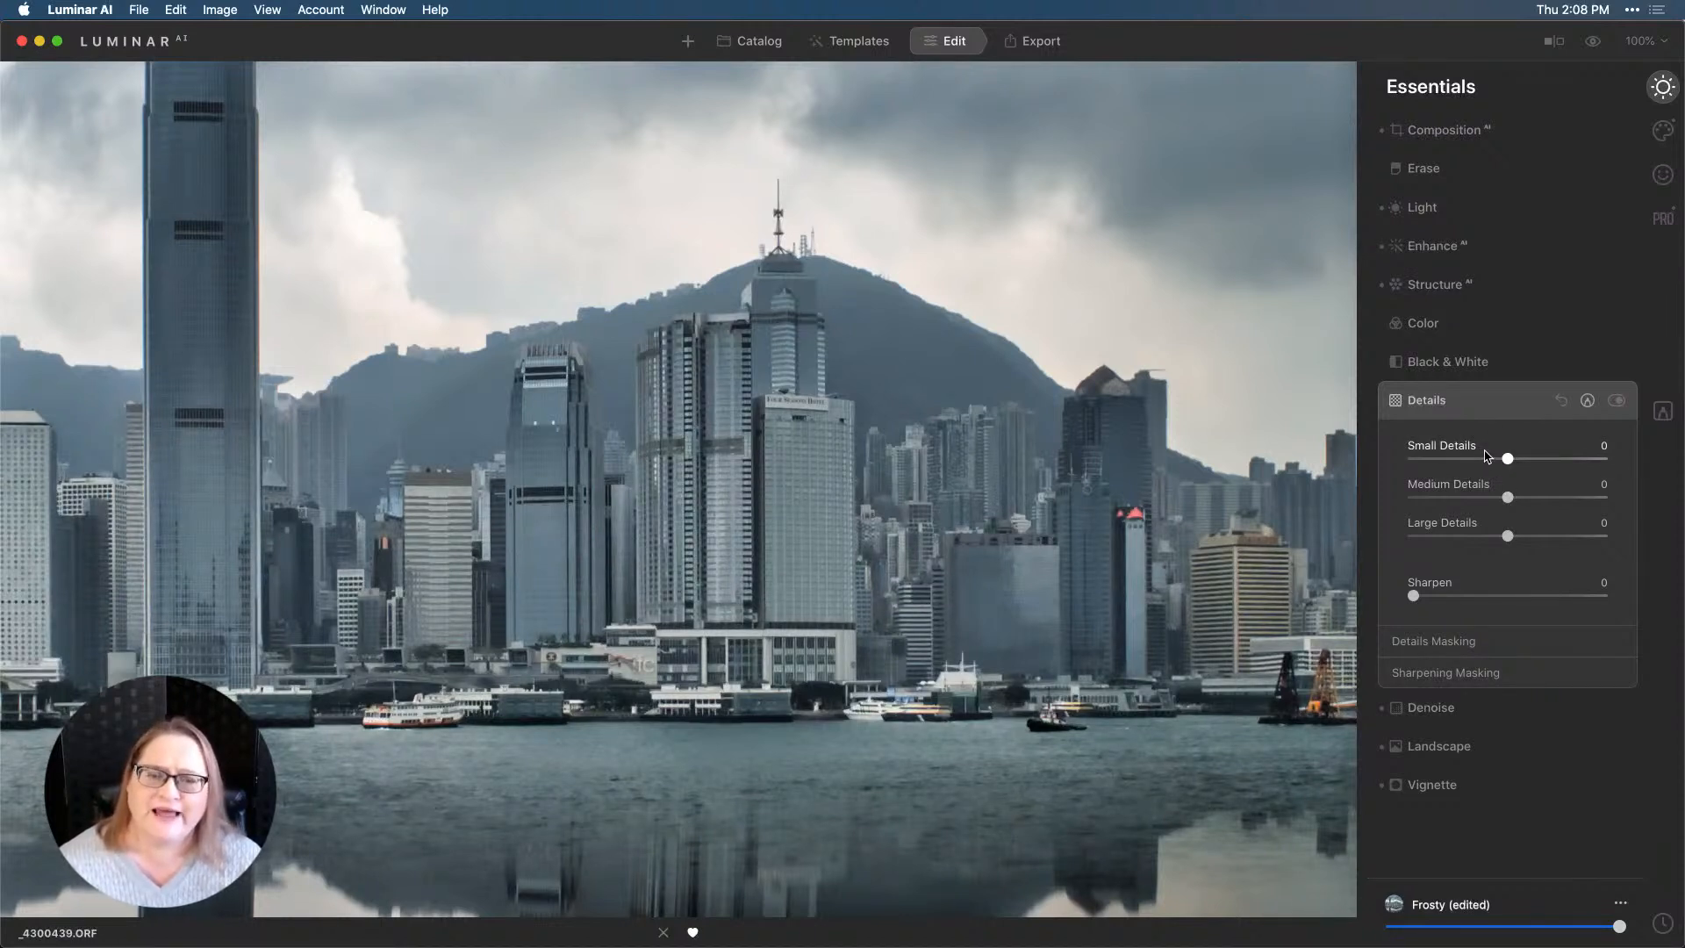
drag(1508, 497, 1518, 539)
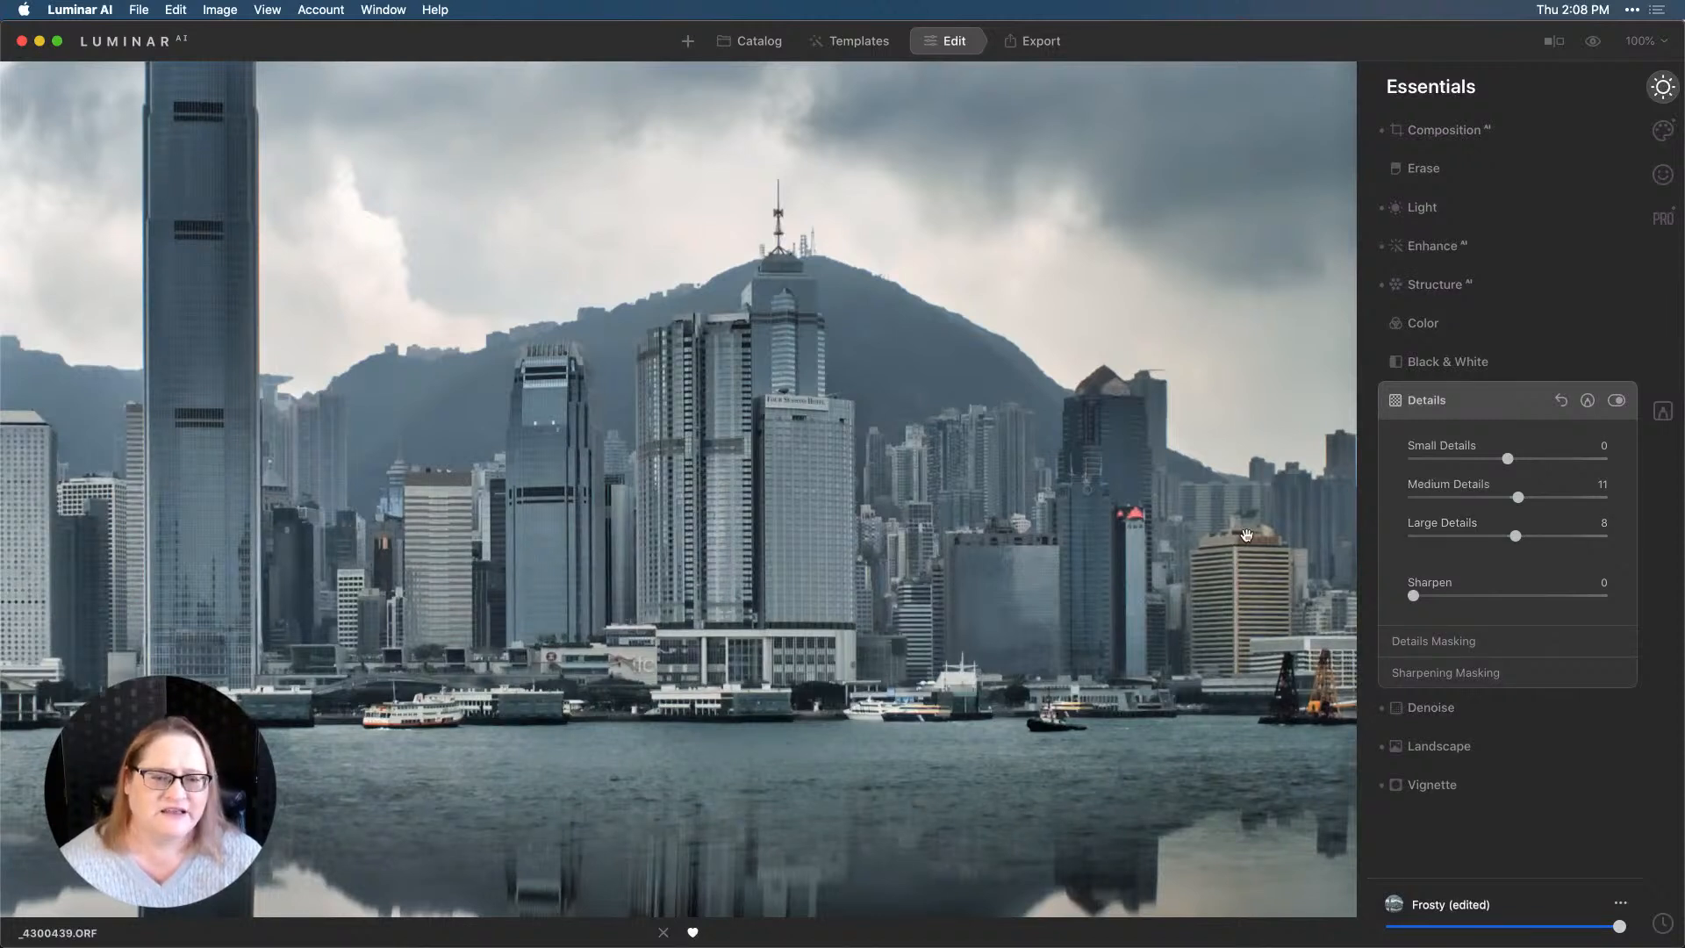
drag(1415, 596, 1462, 598)
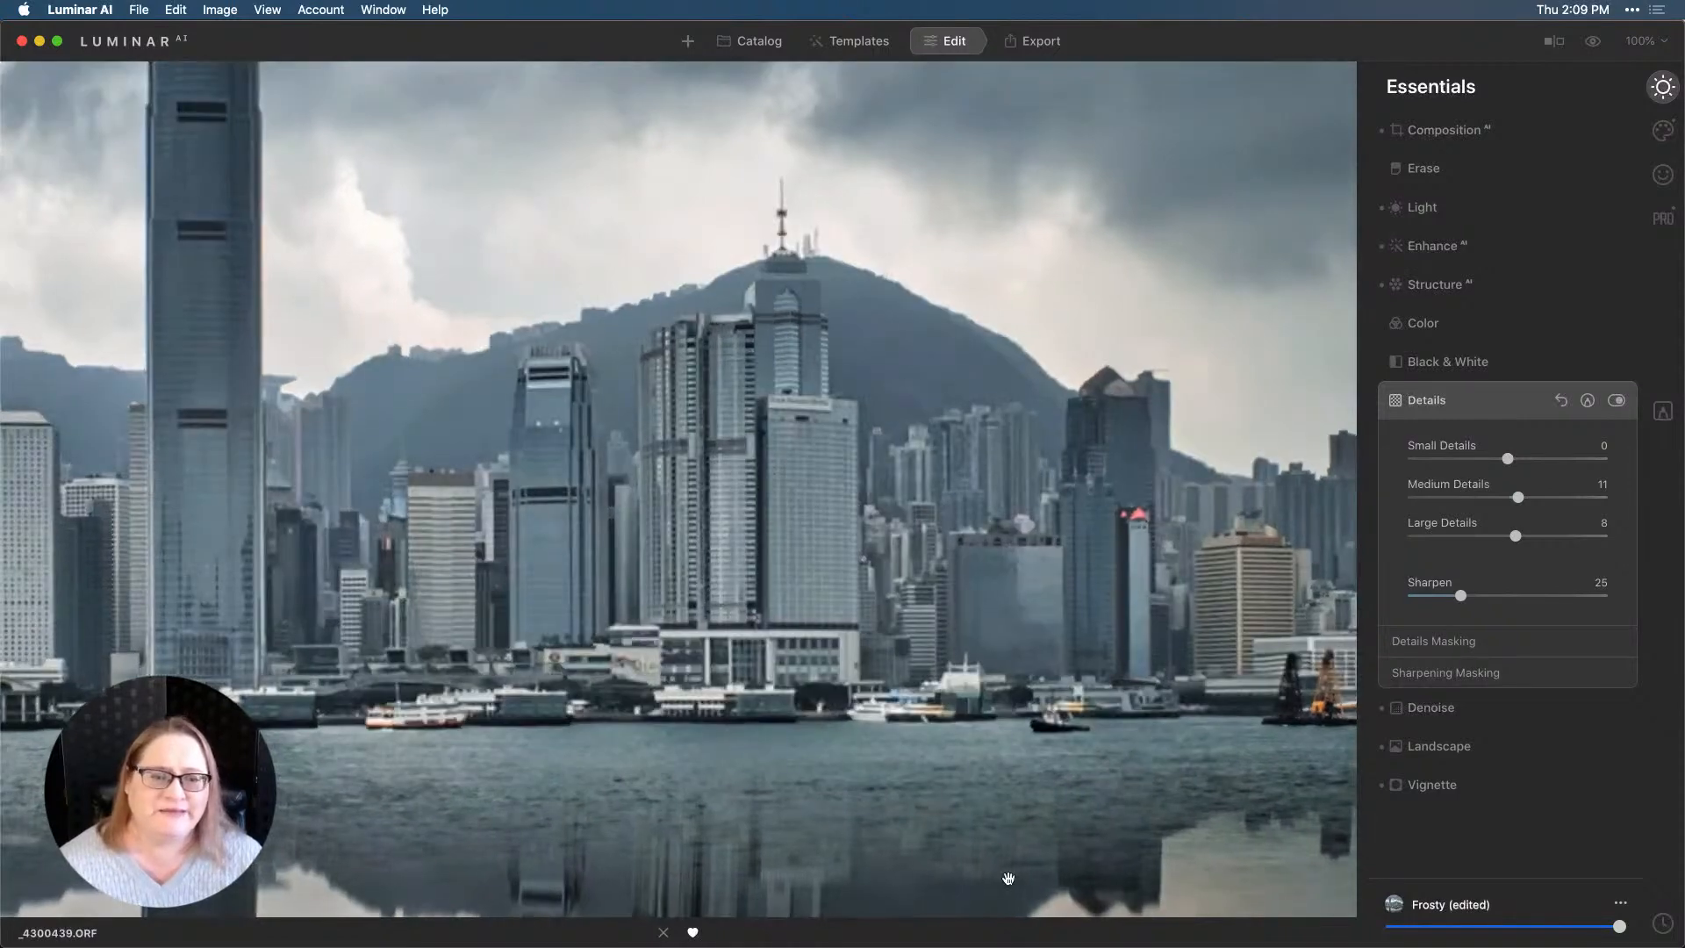
Fit the whole photo in the view and compare the finished edit with the original.
key(super+0)
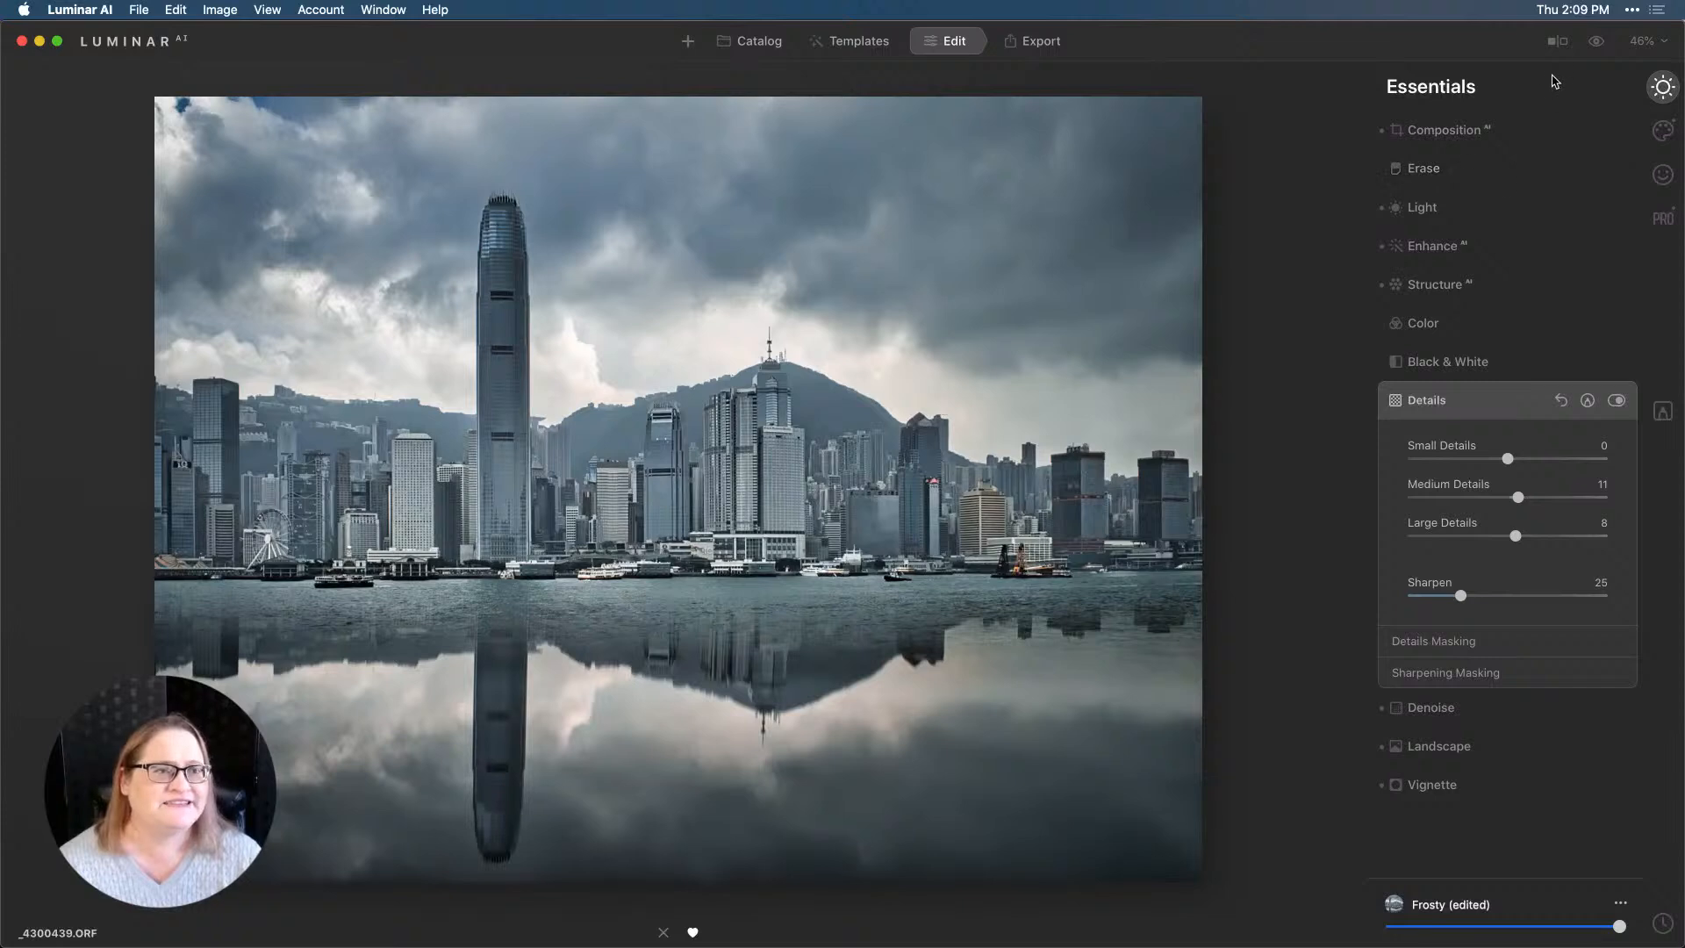
click(1597, 41)
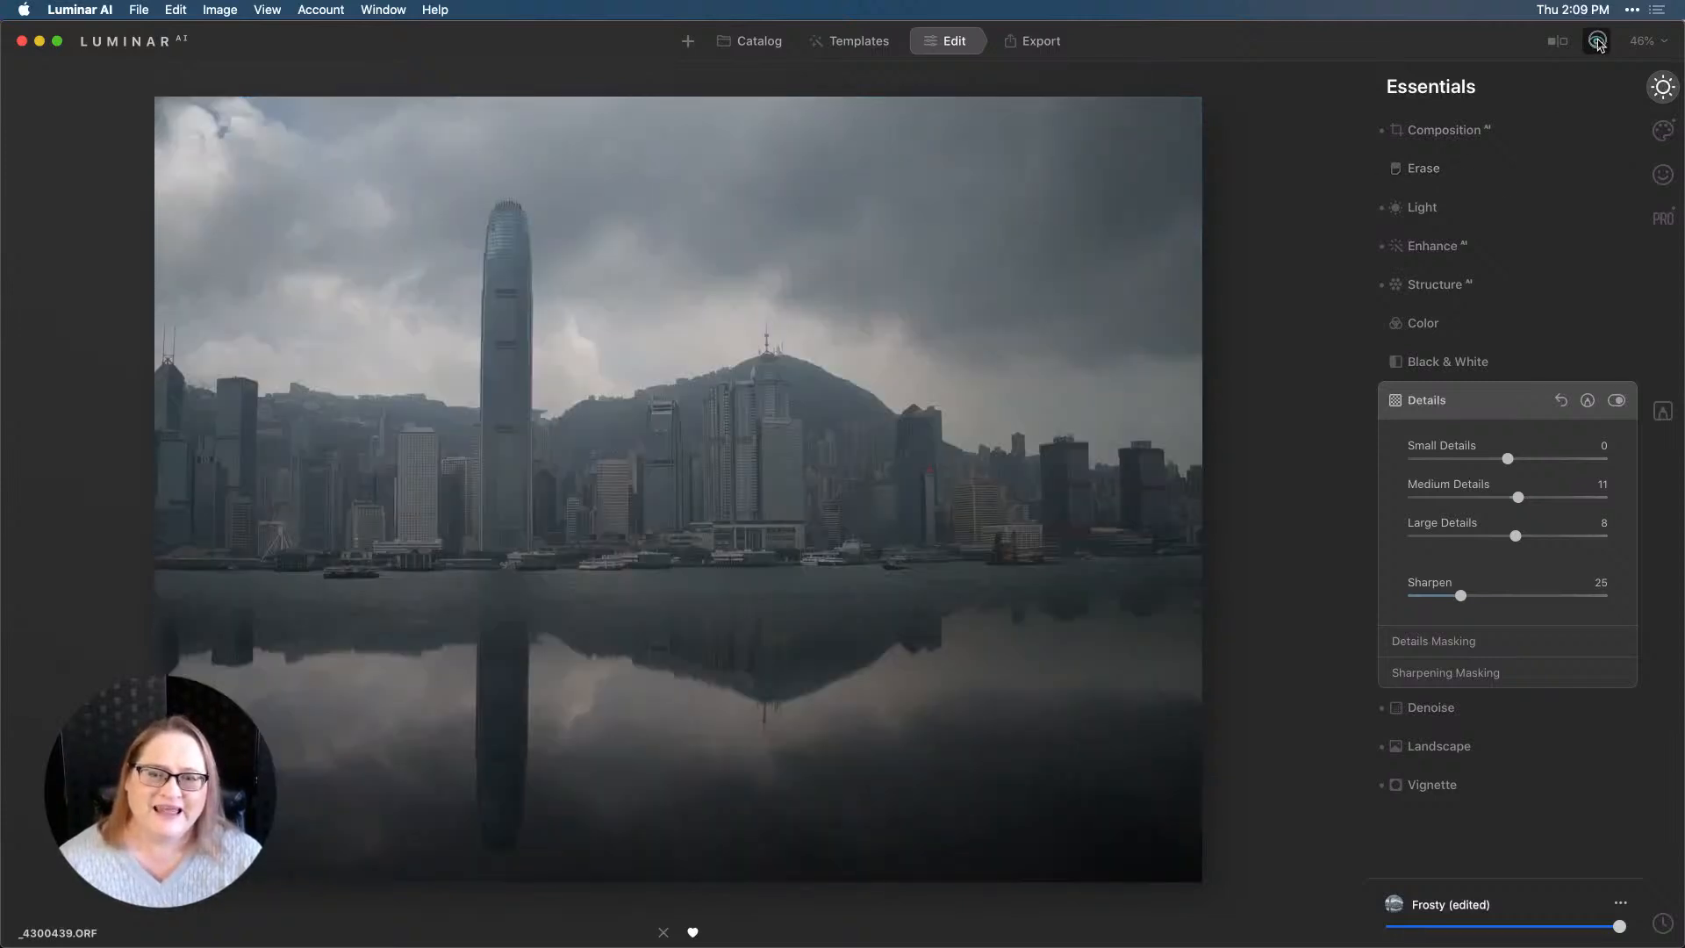
click(1597, 41)
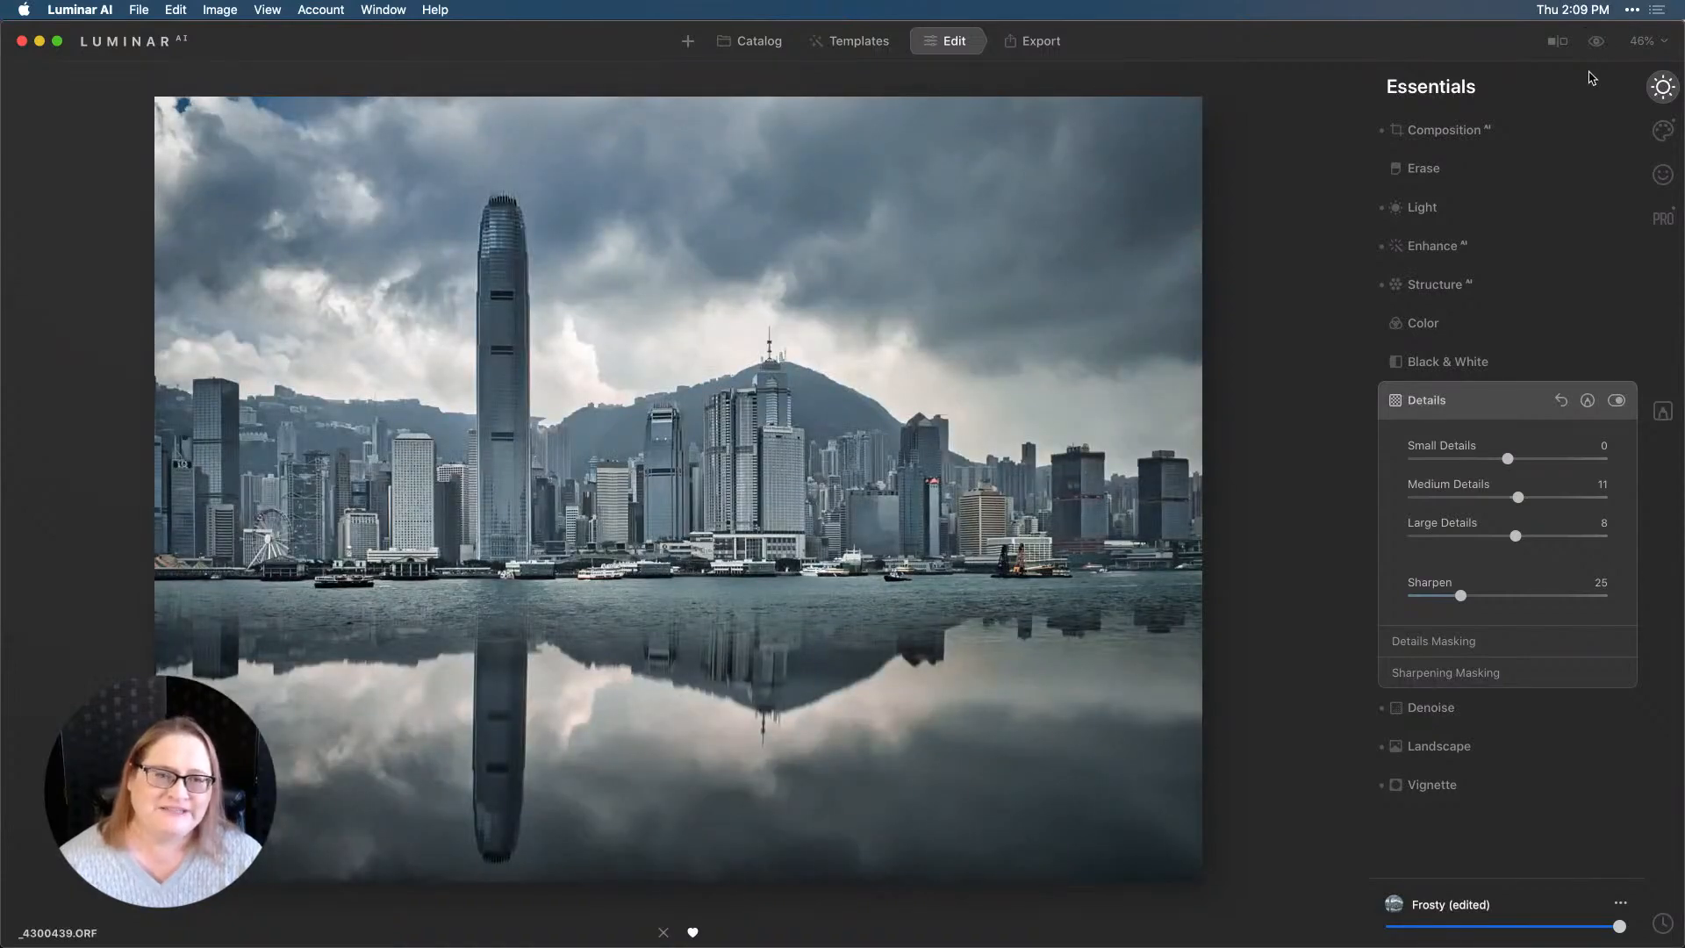